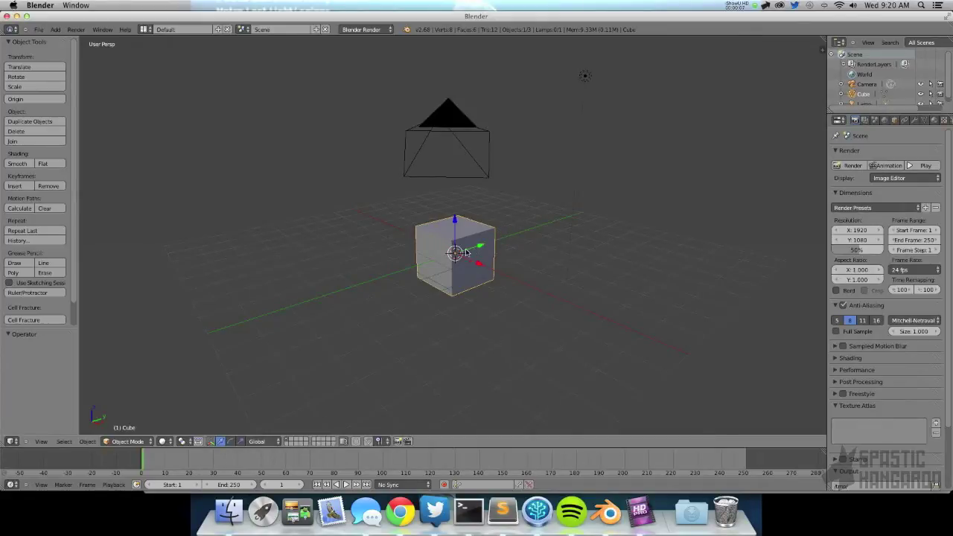
Add a Basis shape key to the cube and a second shape key named Pull Vertex
scroll(465, 253, up, 3)
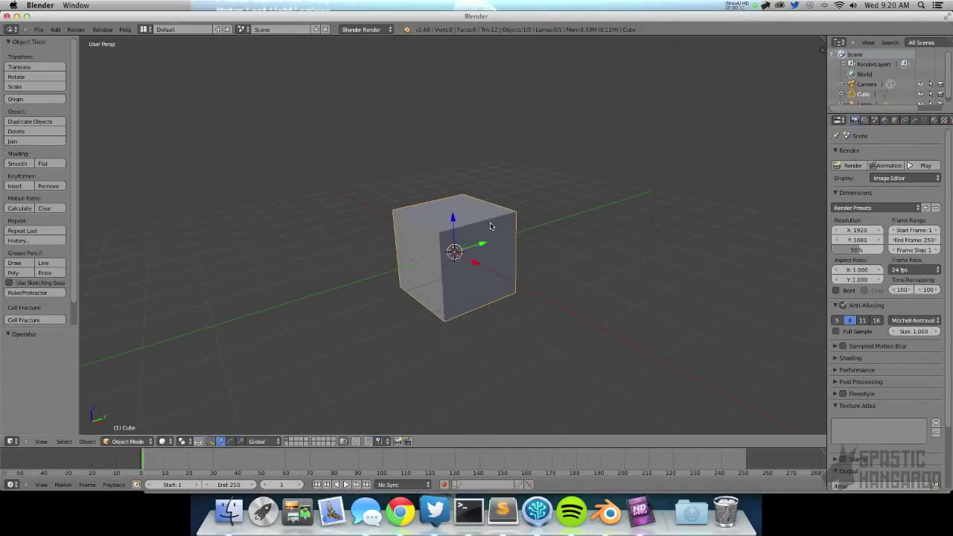
middle_drag(466, 277, 381, 280)
click(927, 121)
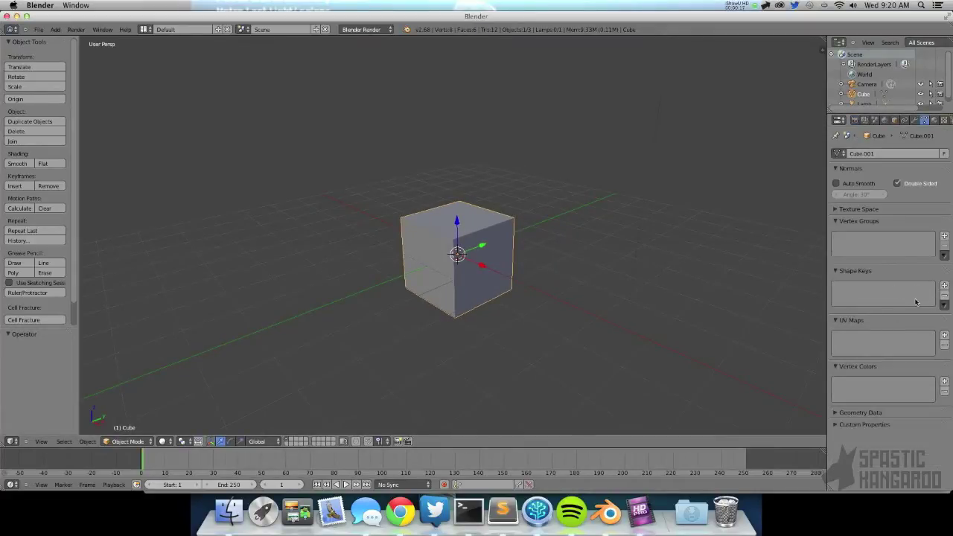
click(944, 287)
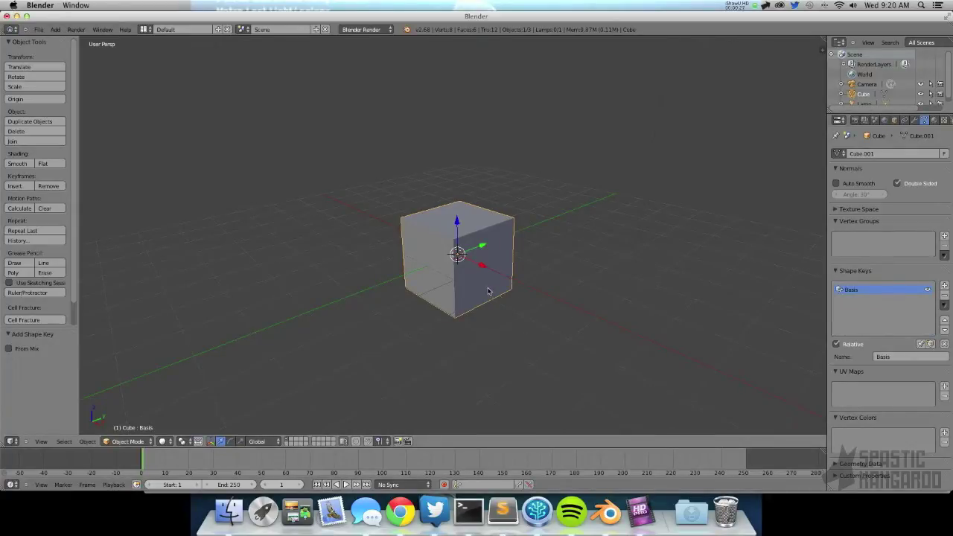
click(945, 285)
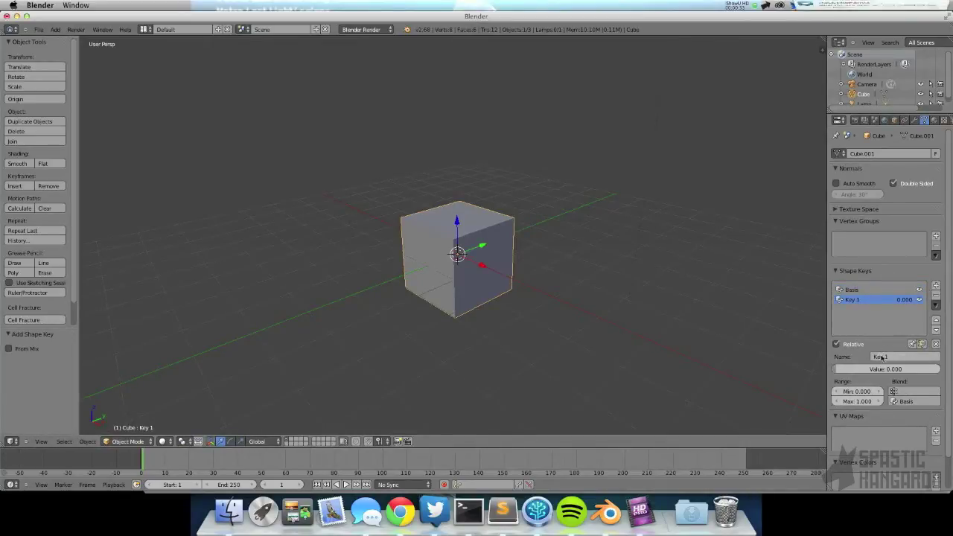
text(Pull)
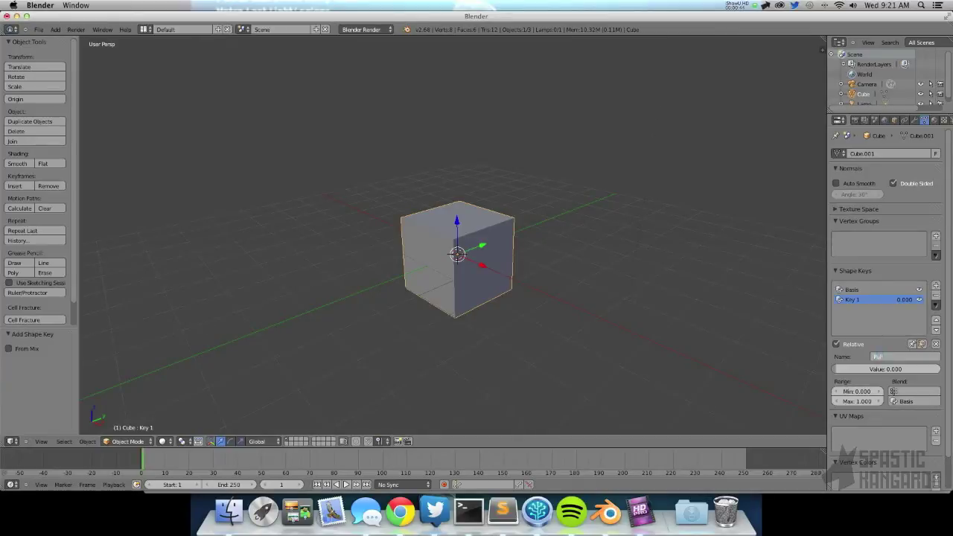
text( Vertex)
key(Return)
In Edit Mode, move one upper corner vertex of the cube far outward to shape the Pull Vertex key
key(Tab)
key(a)
right_click(511, 220)
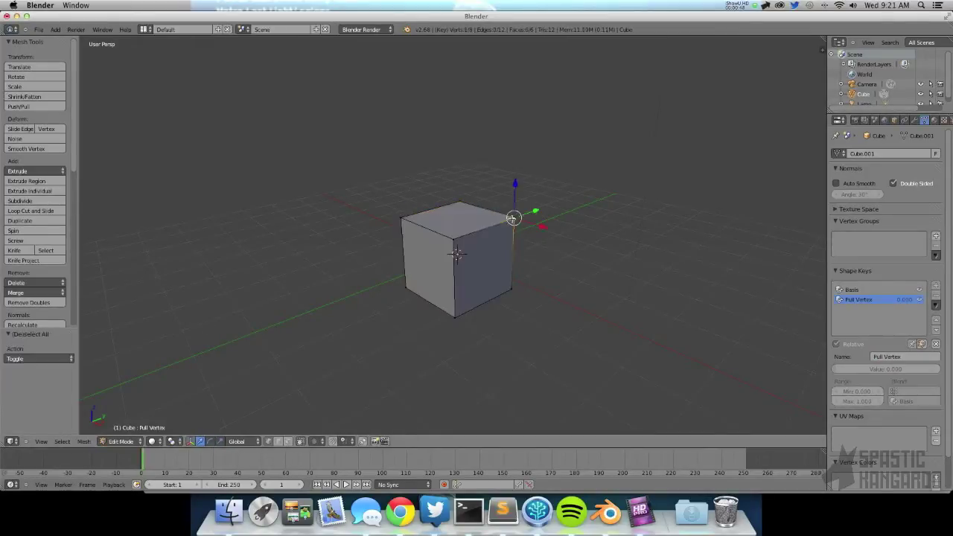
key(g)
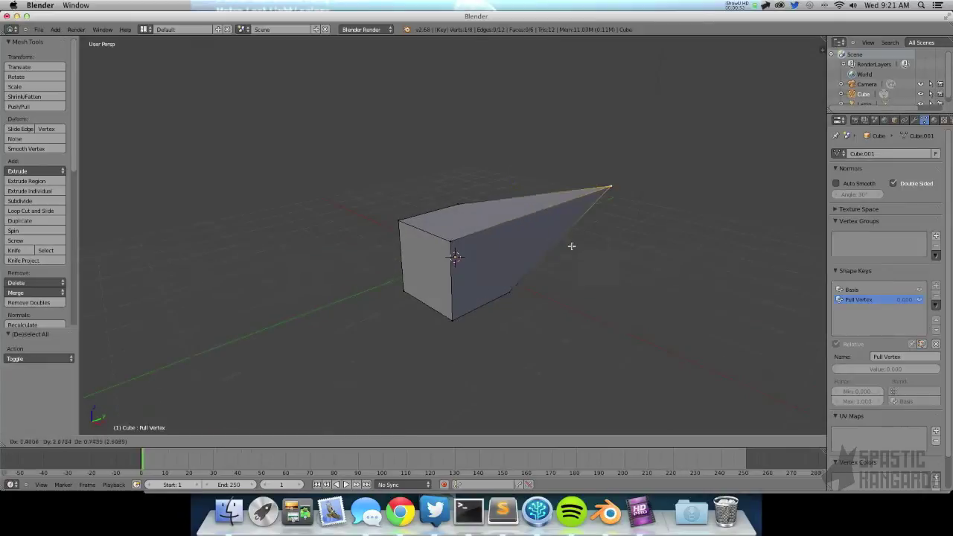
click(537, 251)
middle_drag(517, 291, 366, 300)
key(Tab)
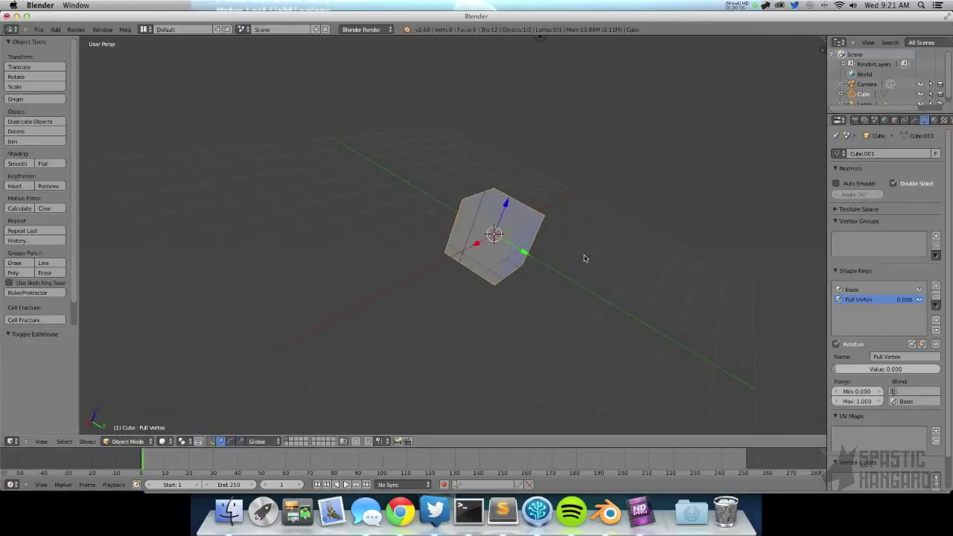
Compare the Basis and Pull Vertex shapes in Edit Mode and test the Pull Vertex value in Object Mode
middle_drag(439, 278, 458, 250)
key(Tab)
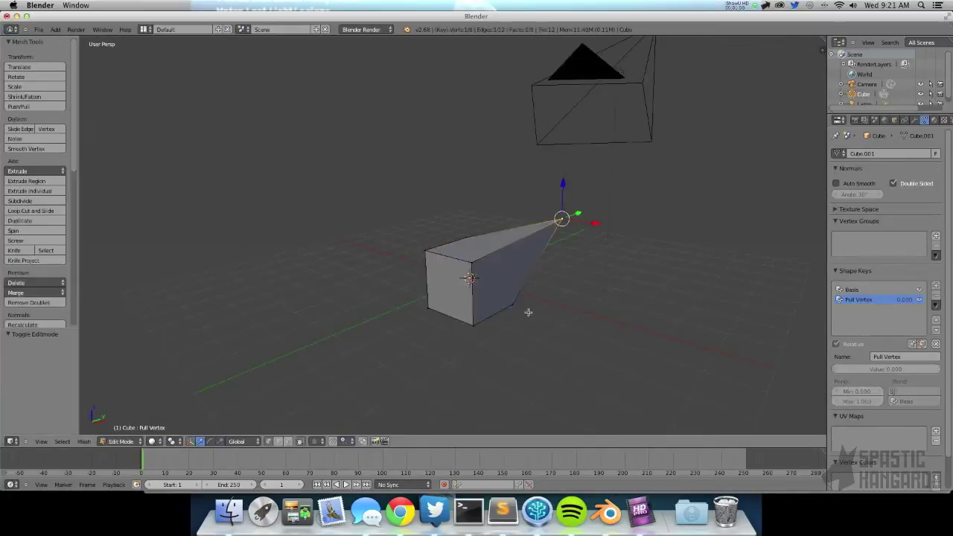
click(881, 291)
click(875, 301)
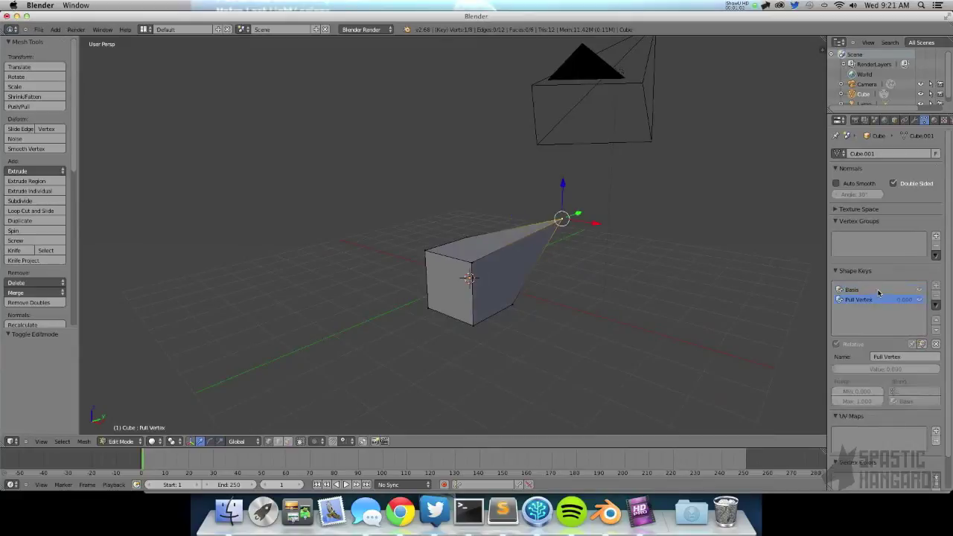
click(880, 290)
click(879, 299)
click(880, 290)
click(879, 299)
click(880, 290)
click(876, 300)
key(Tab)
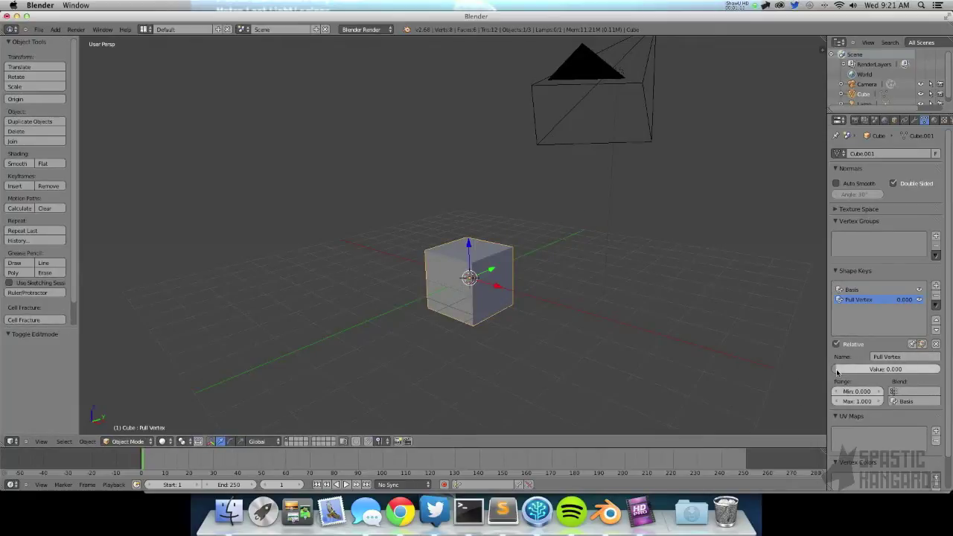
drag(837, 372, 773, 366)
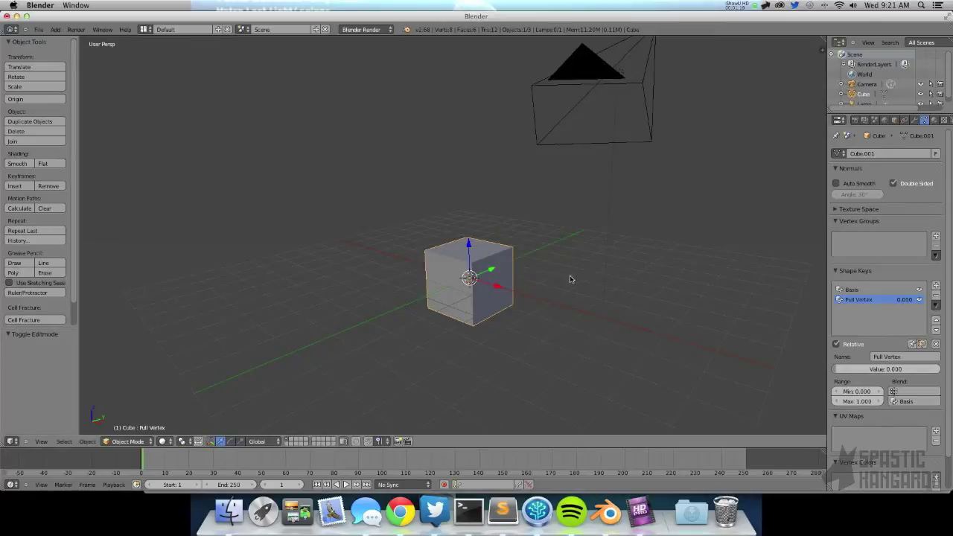
Add a third shape key and scale the cube's upper front edge to about 0.423 in Edit Mode
click(937, 286)
key(Tab)
middle_drag(526, 234, 593, 196)
key(s)
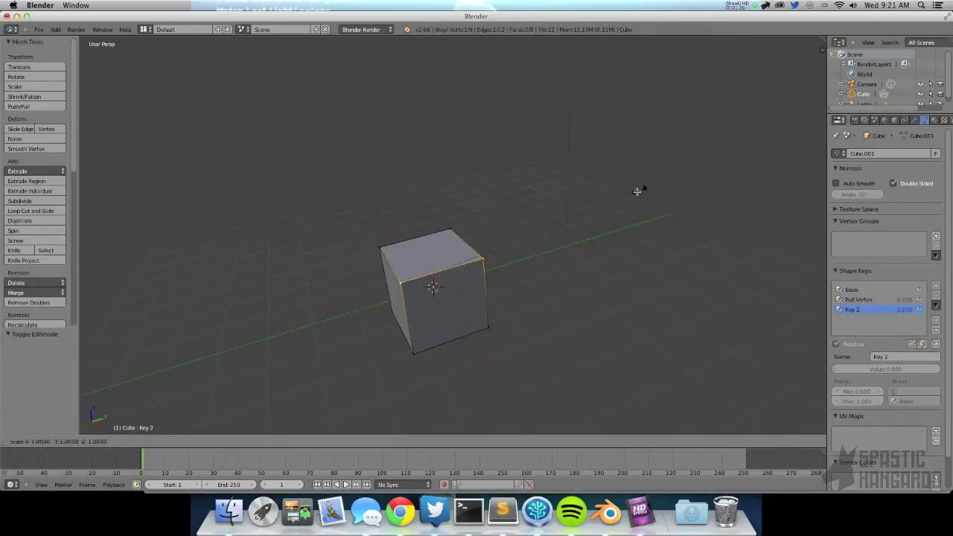
click(521, 229)
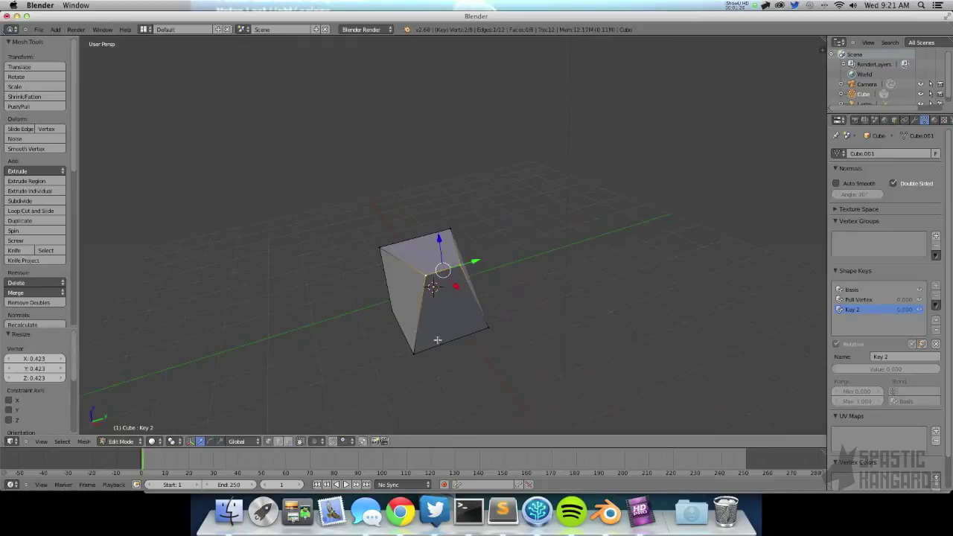
Scale the cube's lower front edge down to about 0.3 in the third shape key and return to Object Mode
right_click(415, 351)
key(s)
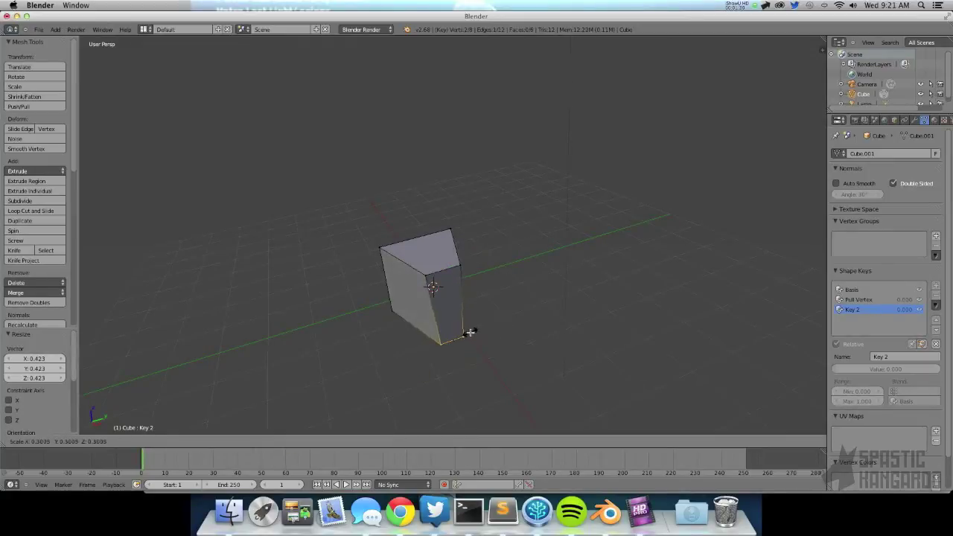
click(473, 332)
key(Tab)
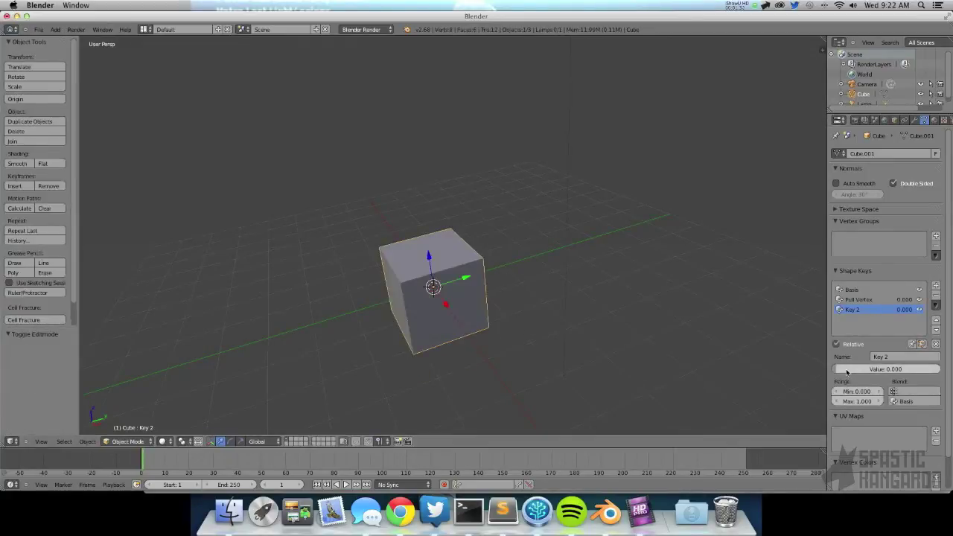
Blend the shape keys by setting Key 2 to about 0.698 and Pull Vertex to about 0.844
drag(850, 372, 918, 377)
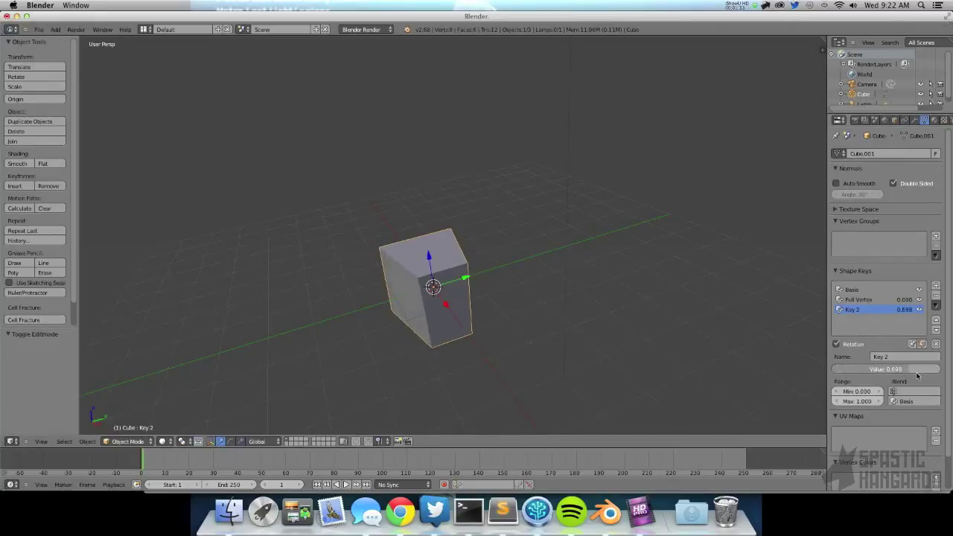
click(859, 299)
drag(848, 370, 925, 370)
middle_drag(491, 245, 420, 199)
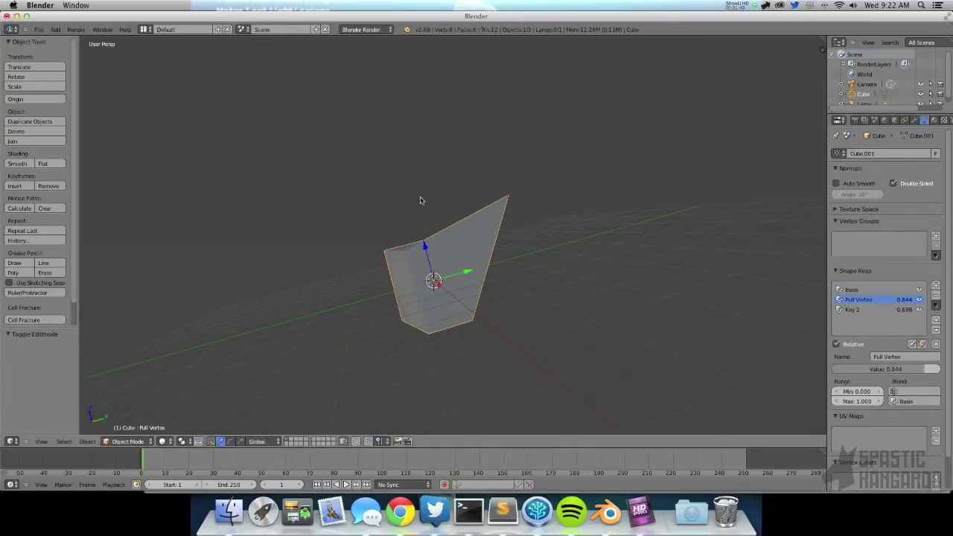
Reset the Pull Vertex and Key 2 shape key values to 0
drag(899, 370, 708, 363)
click(859, 311)
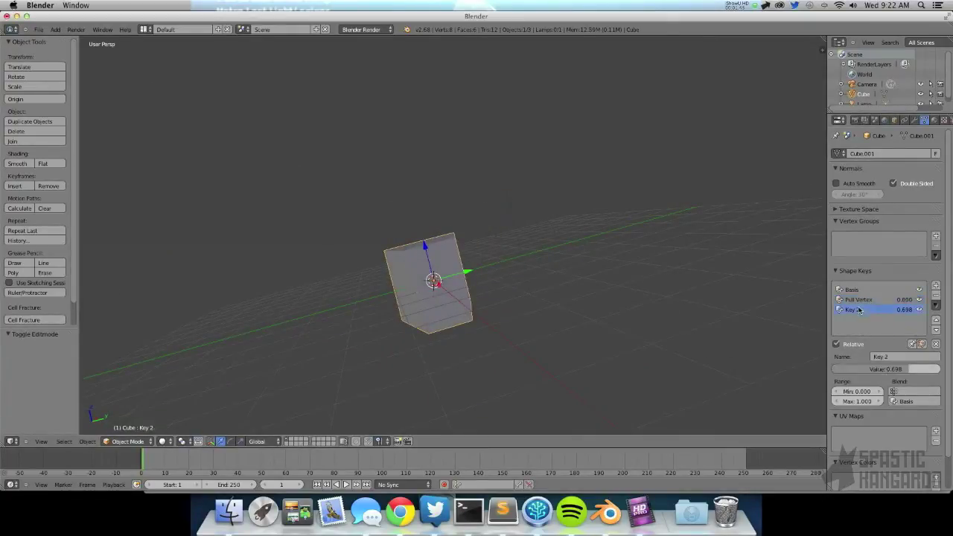
drag(898, 370, 707, 366)
middle_drag(439, 227, 546, 280)
middle_drag(488, 286, 547, 273)
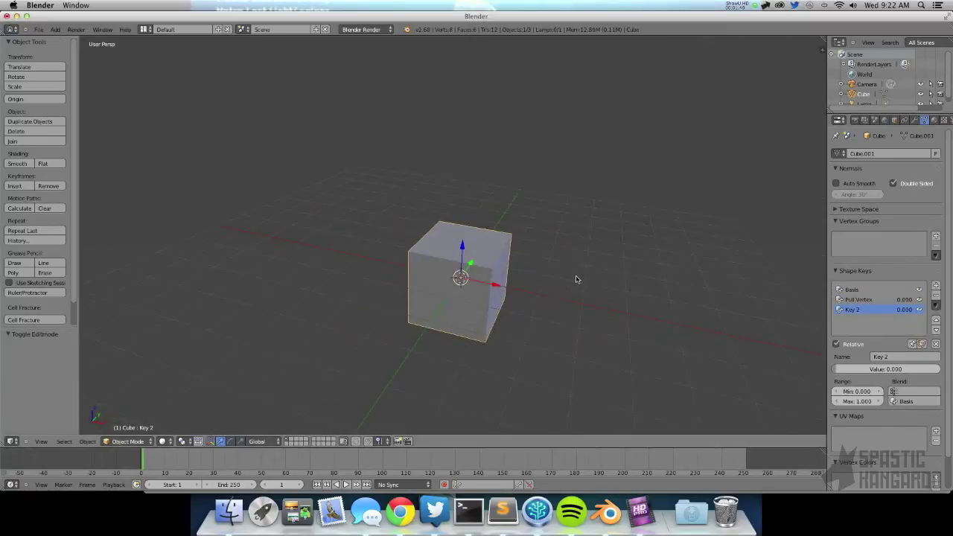
mouse_move(434, 283)
middle_down()
mouse_move(428, 298)
mouse_move(359, 297)
mouse_move(446, 289)
middle_up()
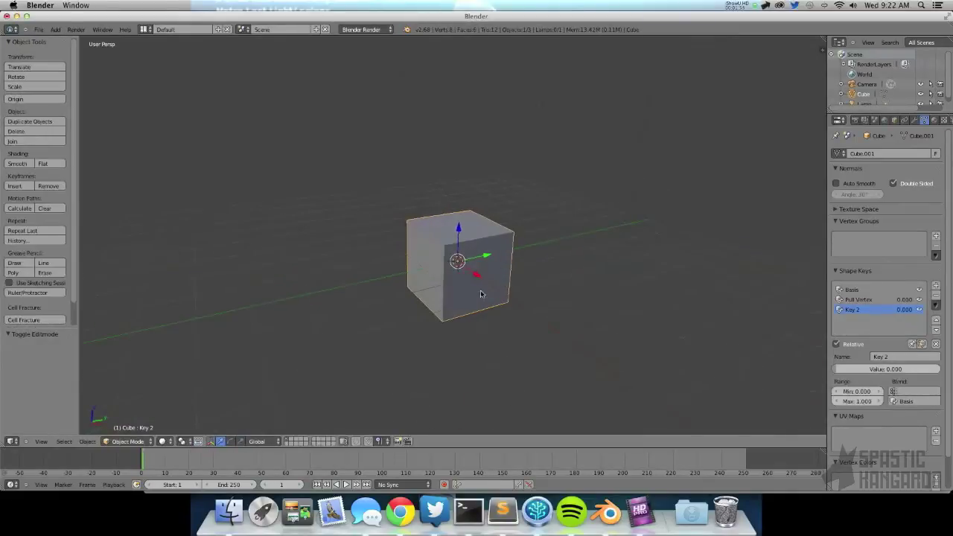
Remove the Key 2 and Pull Vertex shape keys and add one new shape key
click(937, 296)
click(937, 296)
click(945, 288)
Subdivide the whole cube mesh twice in Edit Mode with the new shape key active
key(Tab)
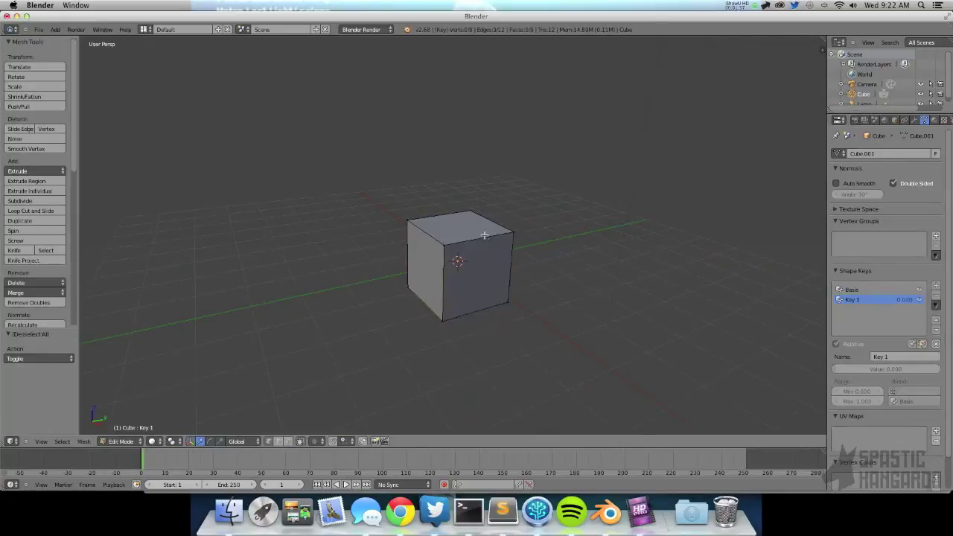
key(a)
key(w)
click(537, 258)
key(w)
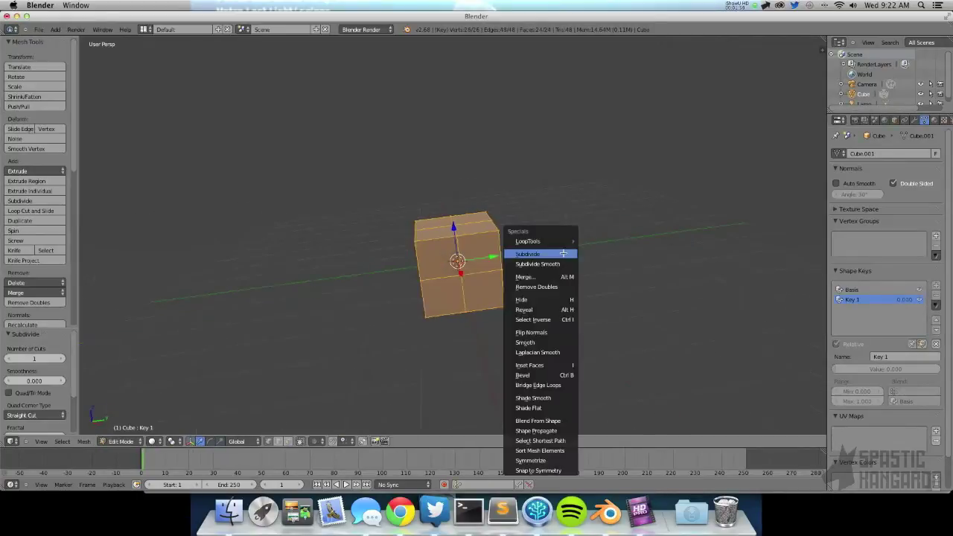
click(532, 250)
Select the four central faces on the cube's top and extrude them upward into a tall block
key(a)
right_click(455, 231)
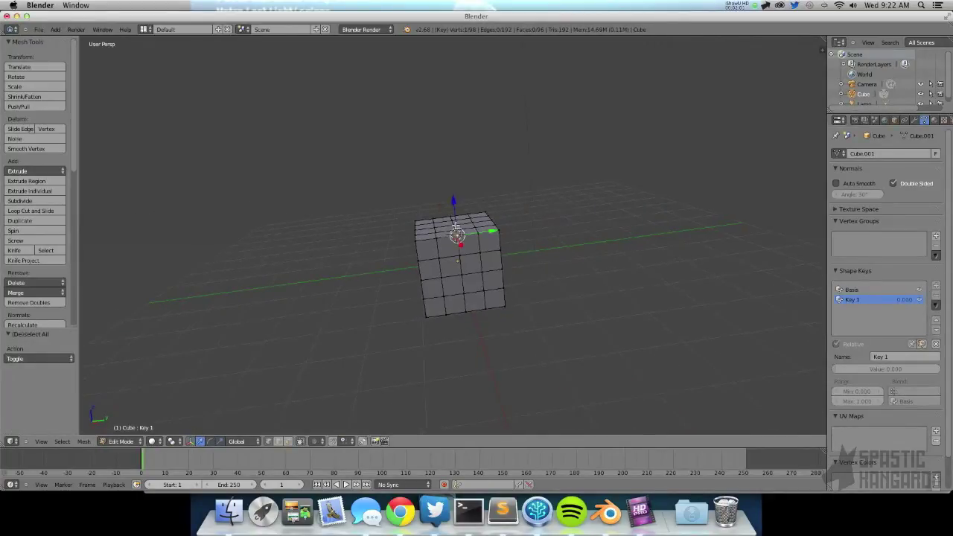
shift+right_click(474, 224)
shift+right_click(478, 229)
shift+right_click(480, 235)
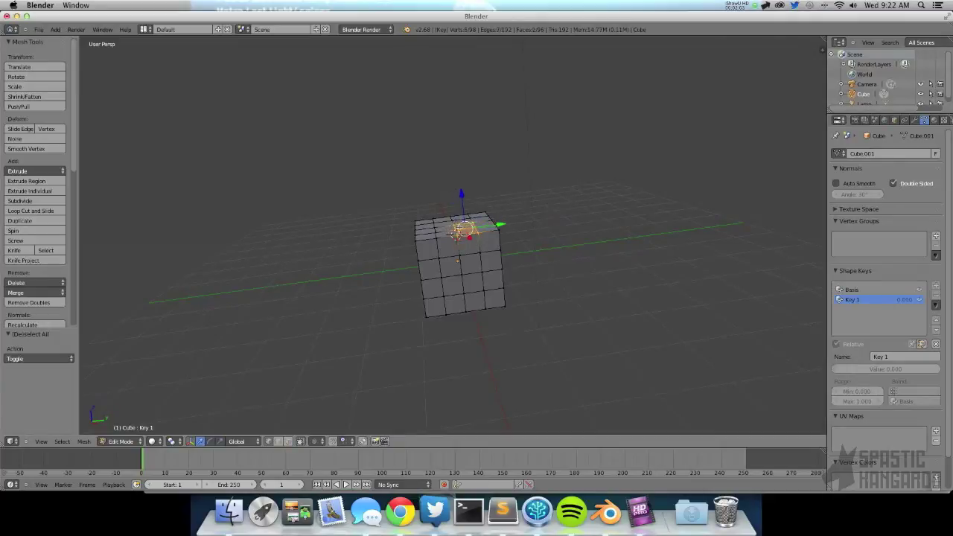
shift+right_click(435, 228)
shift+right_click(436, 233)
shift+right_click(438, 242)
key(shift+e)
right_click(441, 246)
key(e)
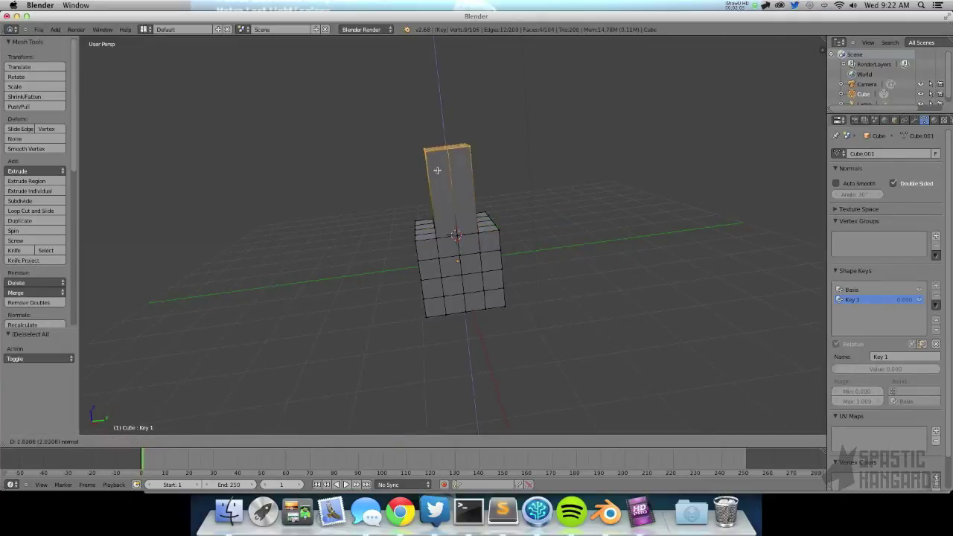
click(438, 170)
Return to Object Mode and set the new shape key's value to about 0.868
key(Tab)
middle_drag(452, 239, 505, 251)
drag(879, 369, 928, 368)
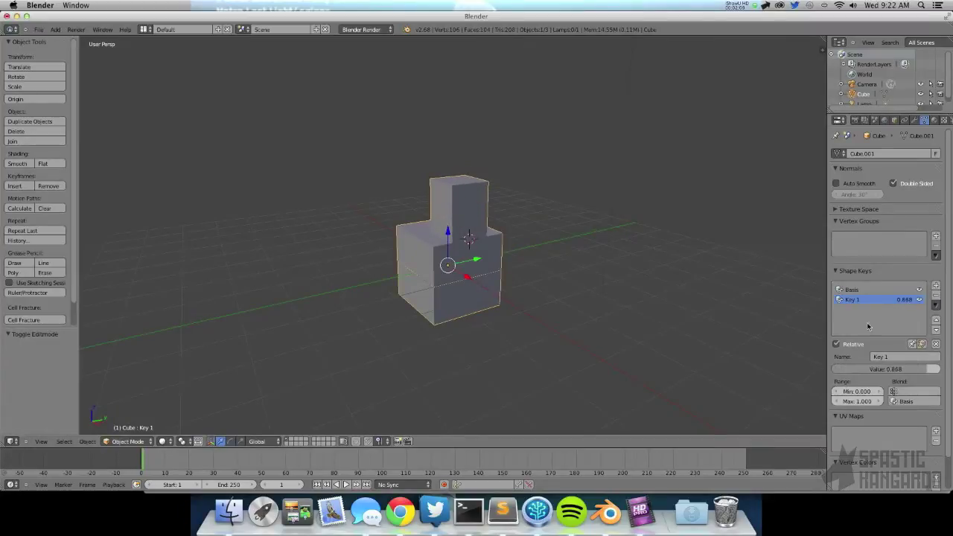
Select the Basis shape key and examine the cube's top face in Edit Mode
click(854, 291)
key(Tab)
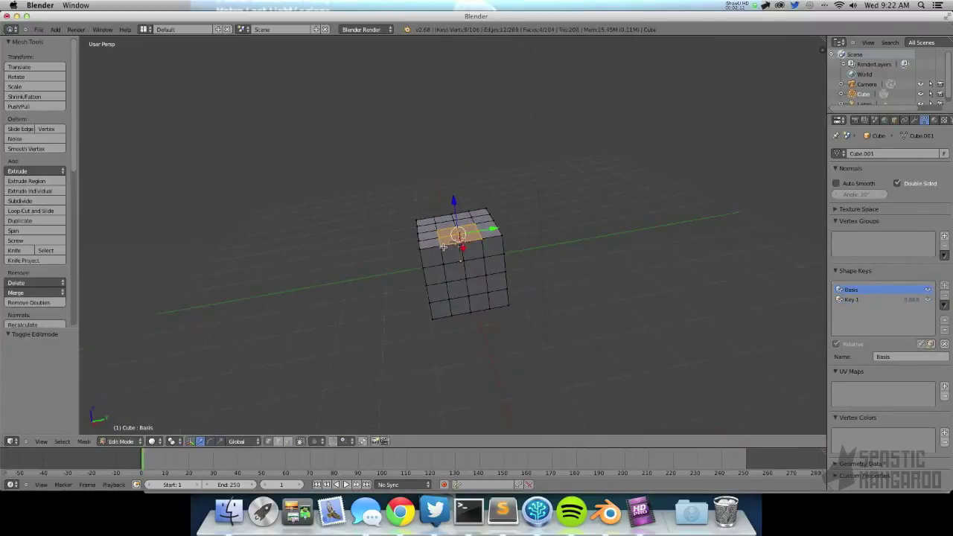
key(a)
scroll(439, 124, up, 5)
scroll(441, 149, down, 3)
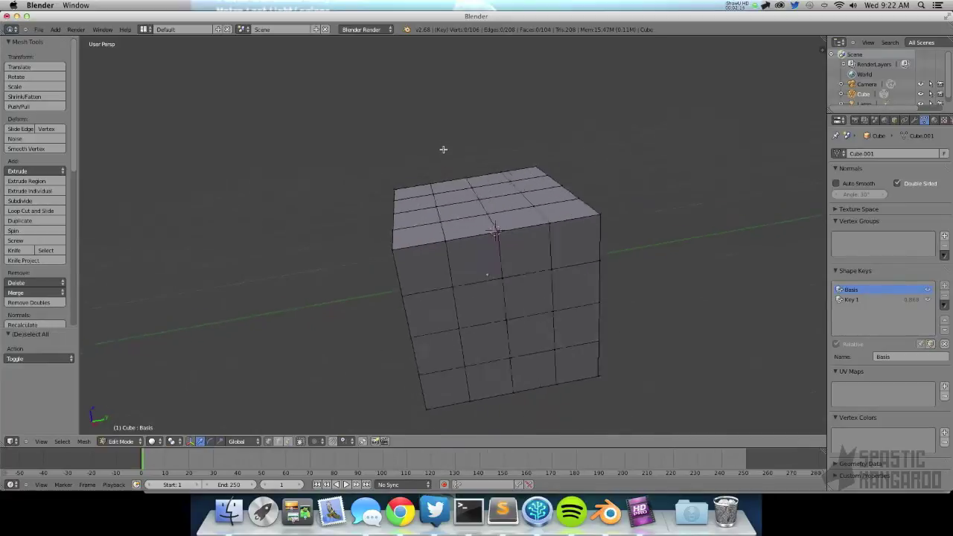
scroll(444, 149, up, 3)
Try to move a vertex on the top face of the Basis shape, then return to Object Mode
right_click(440, 208)
right_click(442, 194)
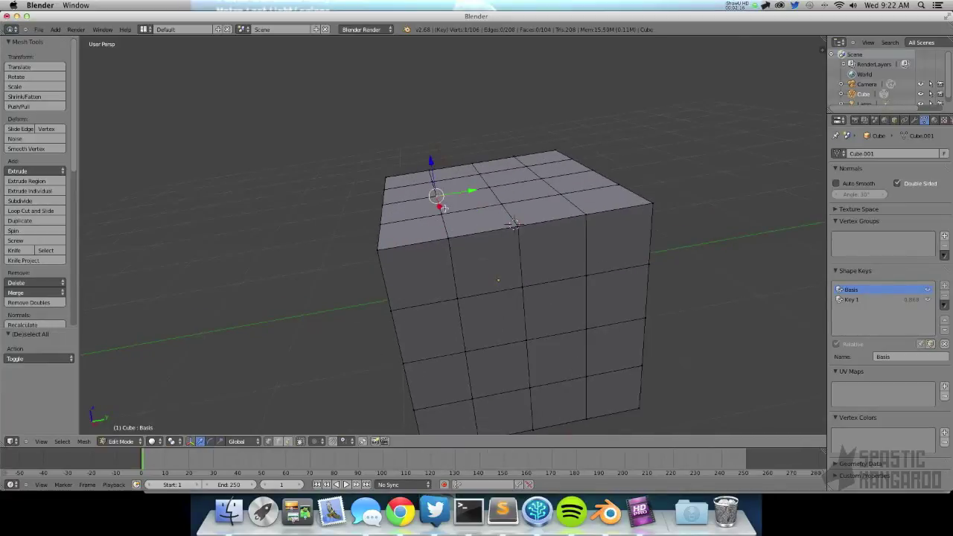
key(g)
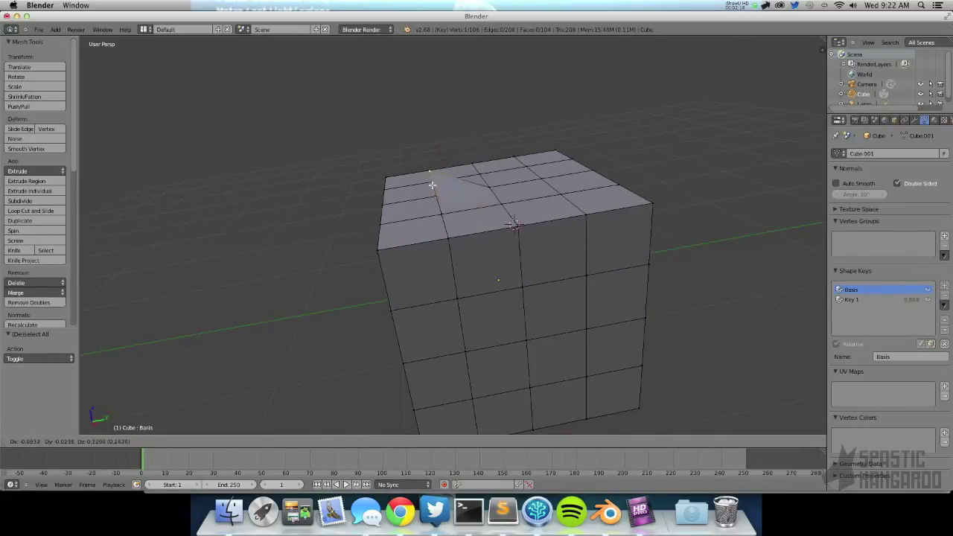
right_click(432, 185)
scroll(409, 392, down, 3)
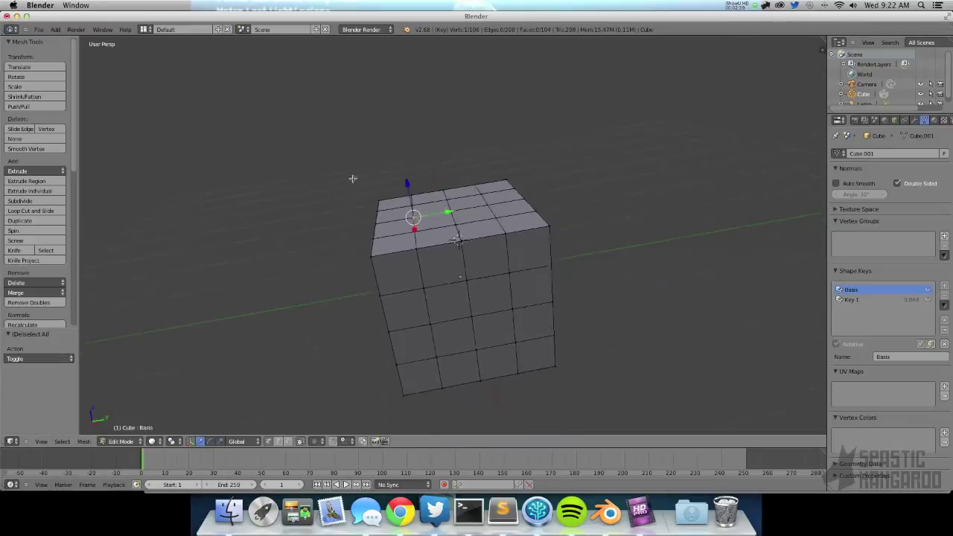
scroll(353, 179, down, 2)
middle_drag(353, 179, 464, 274)
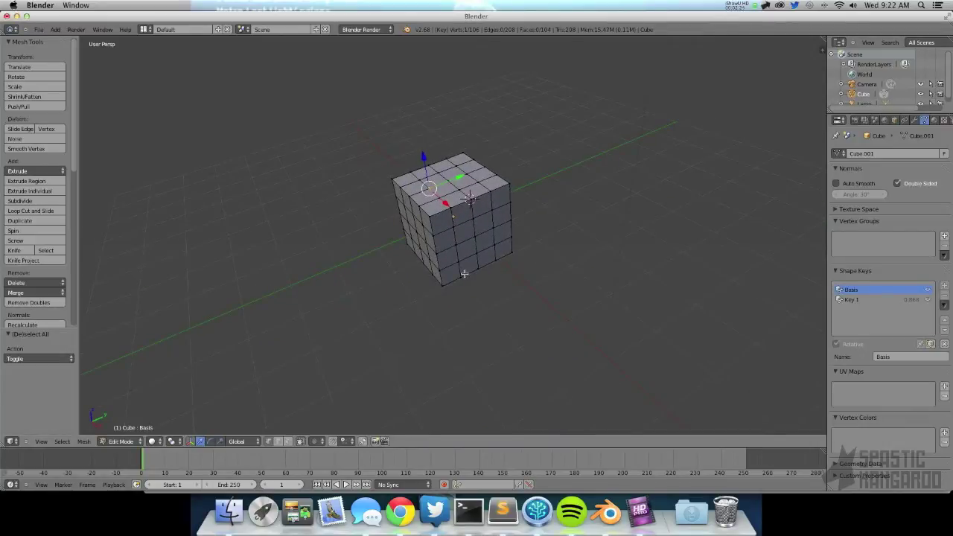
key(Tab)
middle_drag(400, 296, 441, 271)
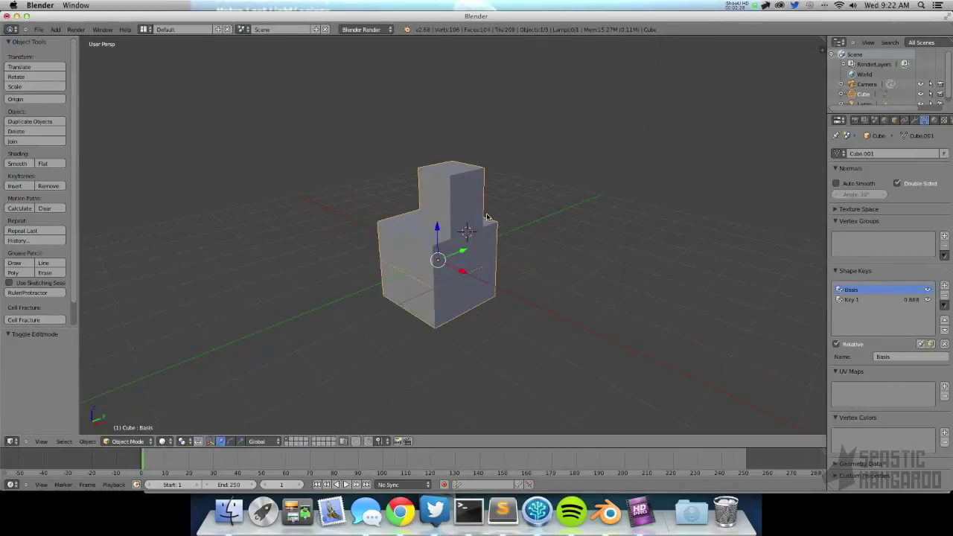
Delete the cube, place the 3D cursor near the scene centre and apply Snap Cursor to Selected
key(x)
click(454, 239)
middle_drag(437, 289, 509, 277)
click(485, 229)
key(shift+s)
click(515, 291)
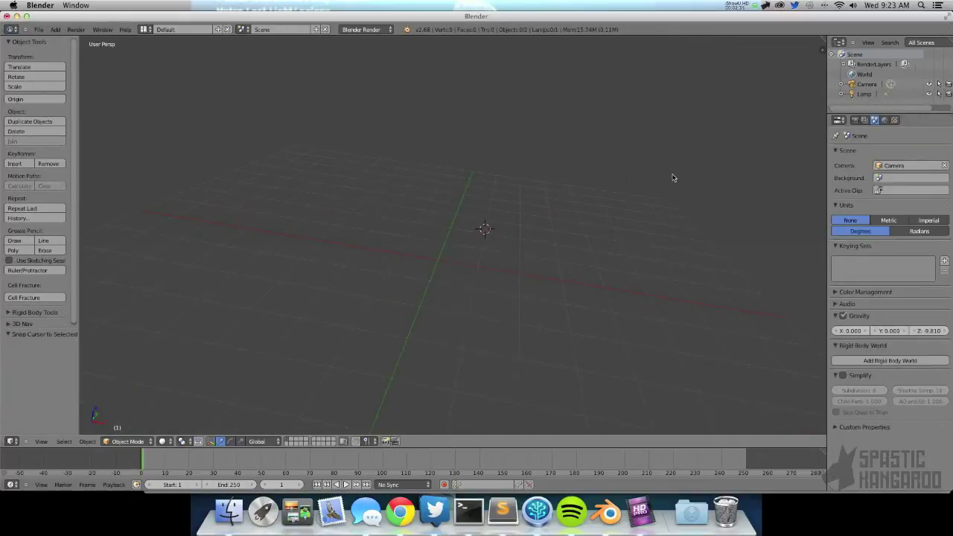
Snap the 3D cursor to the centre of the scene
key(shift+s)
click(574, 182)
key(shift+s)
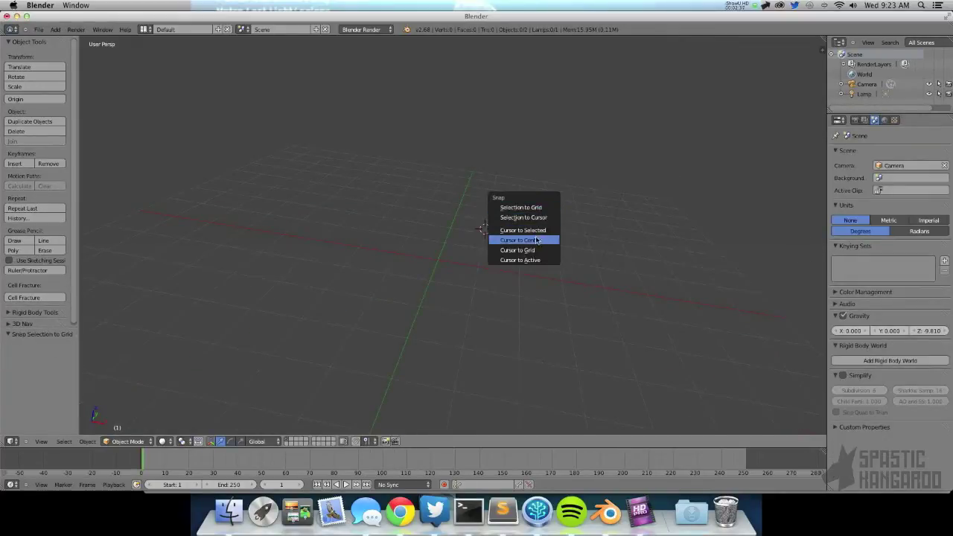
click(520, 239)
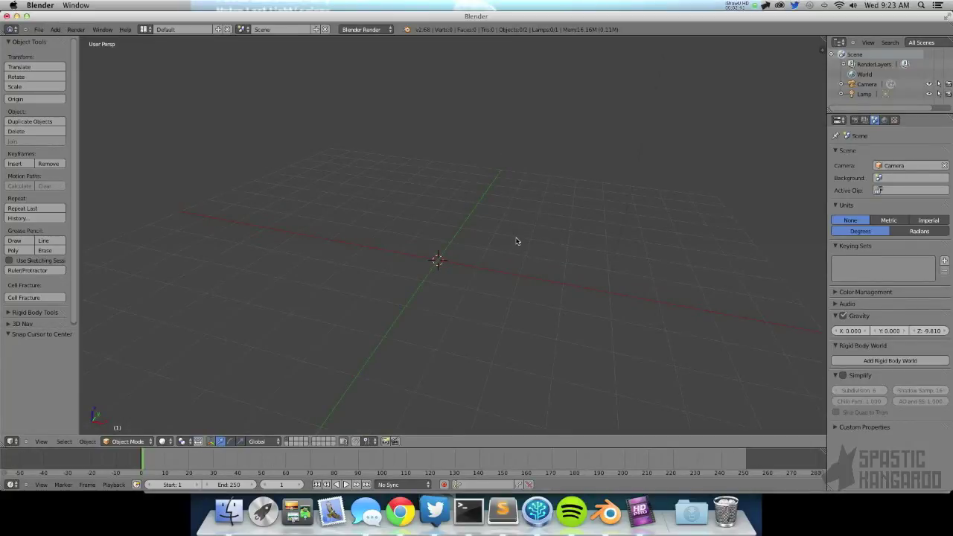
Add a cube at the 3D cursor and snap it to the grid
key(shift+a)
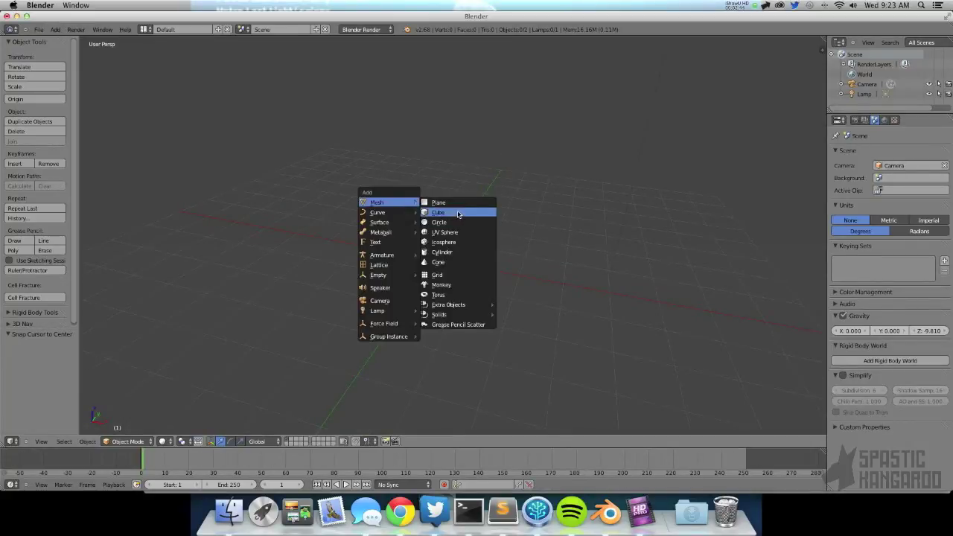
click(460, 213)
middle_drag(547, 323, 481, 278)
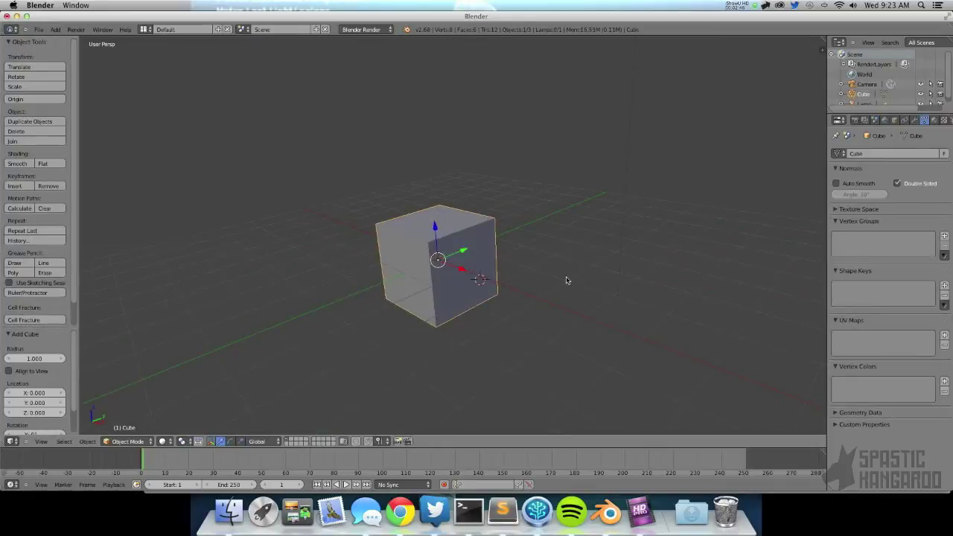
middle_drag(566, 279, 521, 277)
key(shift+s)
click(540, 246)
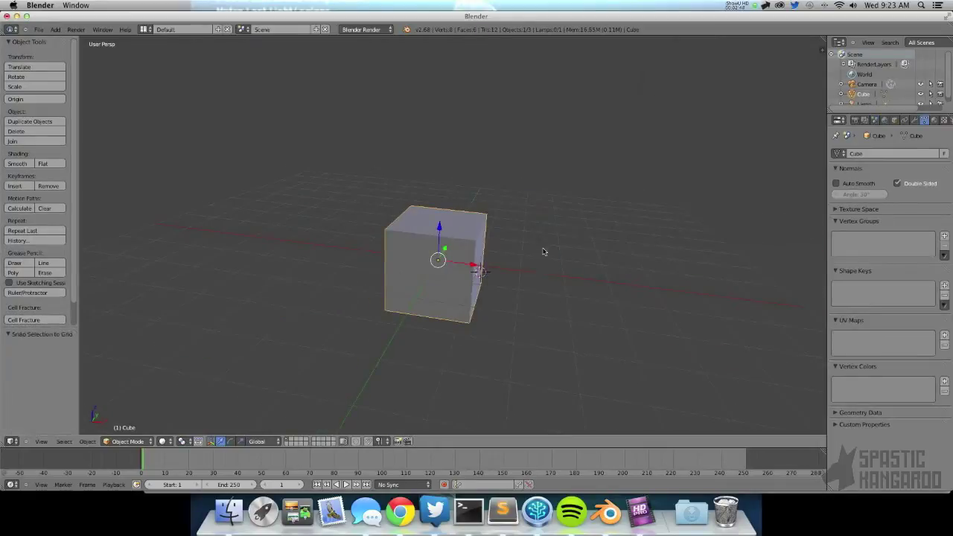
key(shift+s)
key(Escape)
Add a monkey mesh and move it about 2.8 units along the global X axis, clear of the cube
key(shift+a)
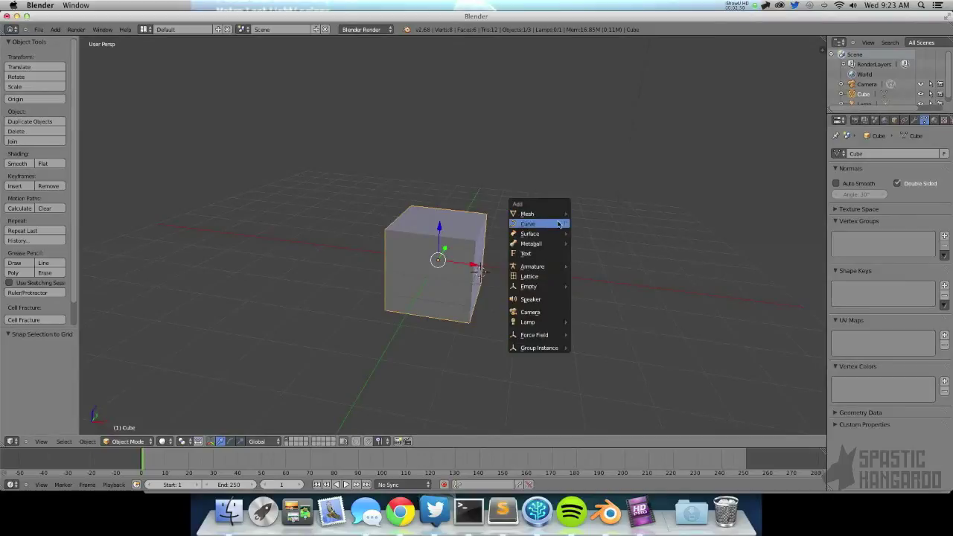
mouse_move(552, 215)
click(602, 296)
drag(517, 277, 657, 293)
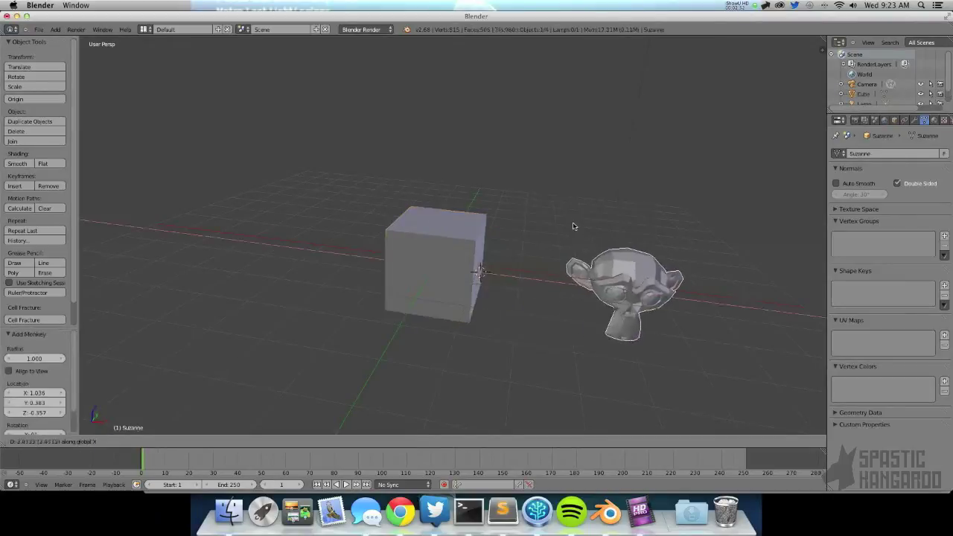
Compare the vertex counts of the cube and the monkey, checking each mesh in Edit Mode
right_click(422, 209)
mouse_move(421, 209)
middle_down()
mouse_move(397, 216)
mouse_move(412, 211)
middle_up()
key(Tab)
key(Tab)
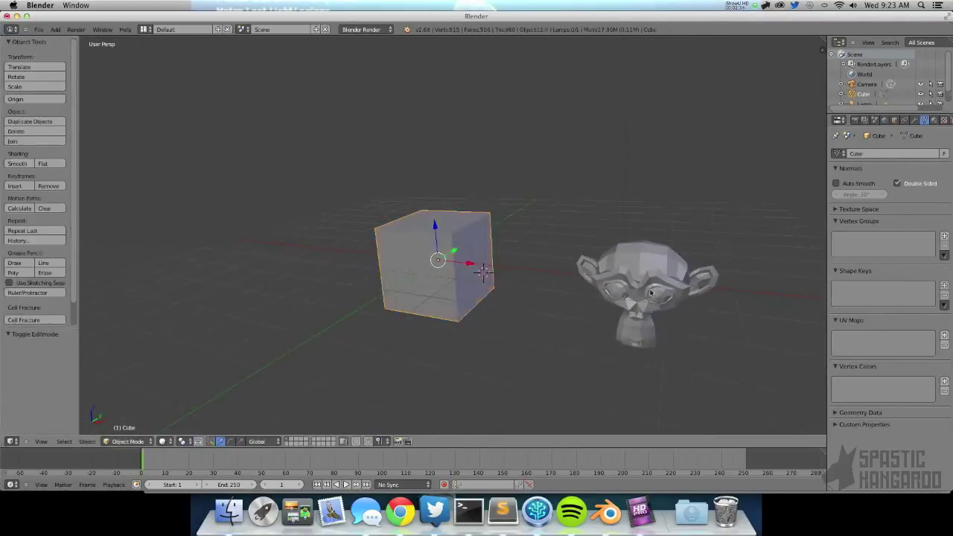
right_click(676, 290)
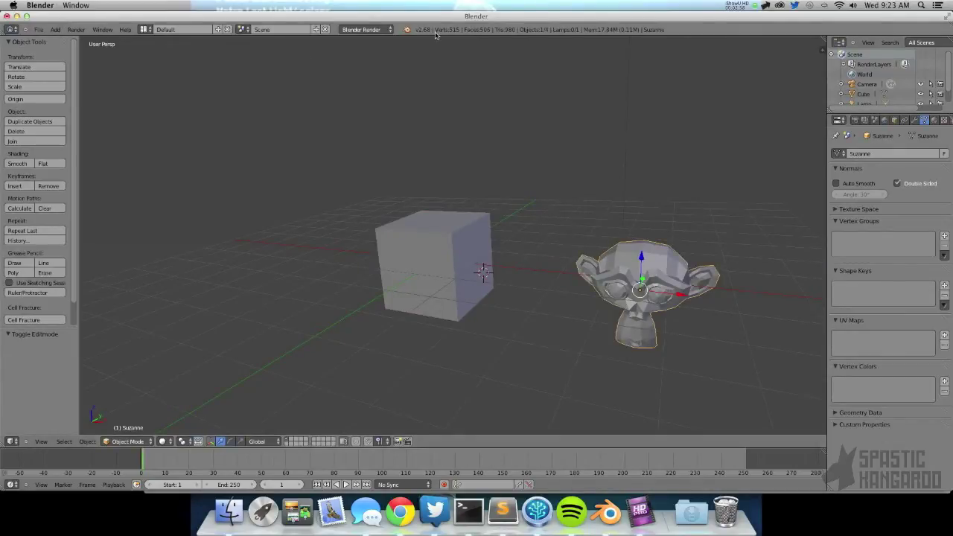
right_click(448, 228)
right_drag(448, 229, 451, 227)
right_click(452, 227)
key(Tab)
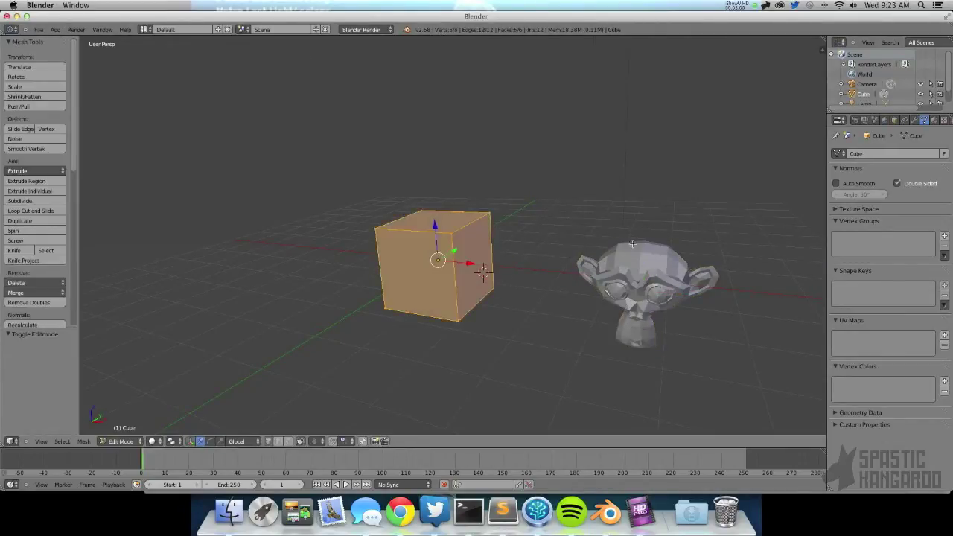
key(Tab)
right_click(641, 257)
key(Tab)
key(Tab)
Subdivide the whole cube mesh three times in Edit Mode
right_click(425, 248)
key(Tab)
key(a)
key(a)
key(w)
click(434, 226)
key(w)
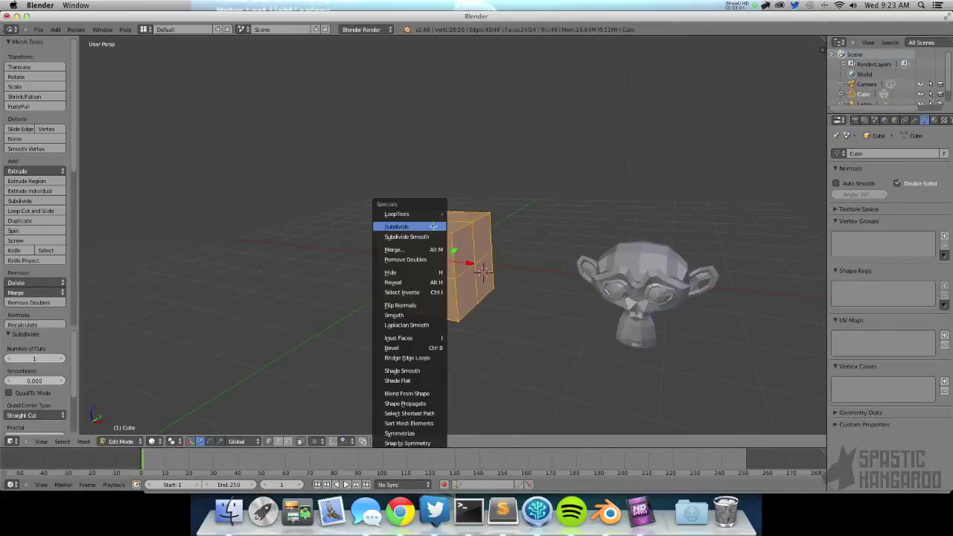
click(434, 227)
key(w)
click(433, 226)
Add three centred loop cuts to the cube near its upper front corner
middle_drag(434, 225, 458, 242)
key(a)
key(ctrl+r)
click(443, 233)
right_click(443, 233)
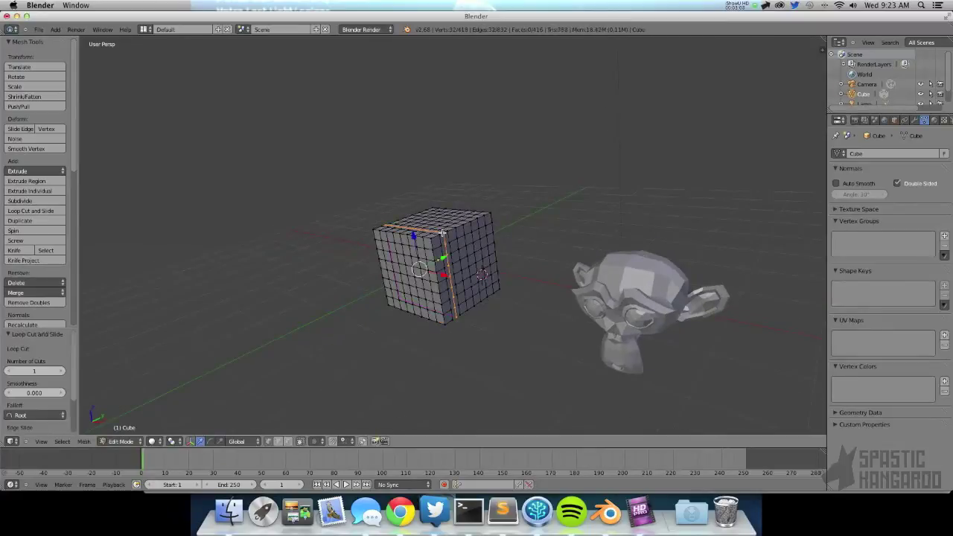
key(ctrl+r)
click(454, 234)
right_click(454, 234)
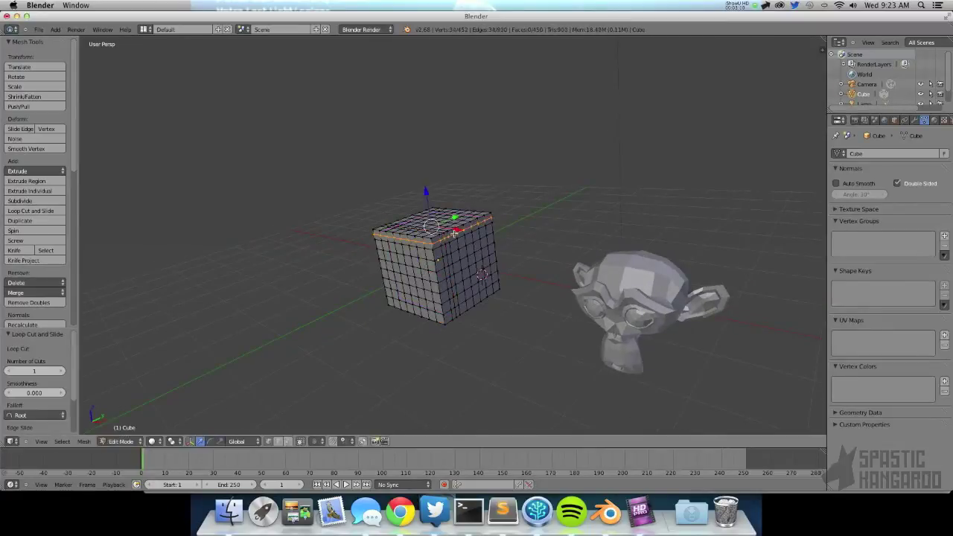
key(ctrl+r)
click(456, 240)
right_click(456, 240)
Add a fourth centred loop cut running vertically around the cube
key(ctrl+r)
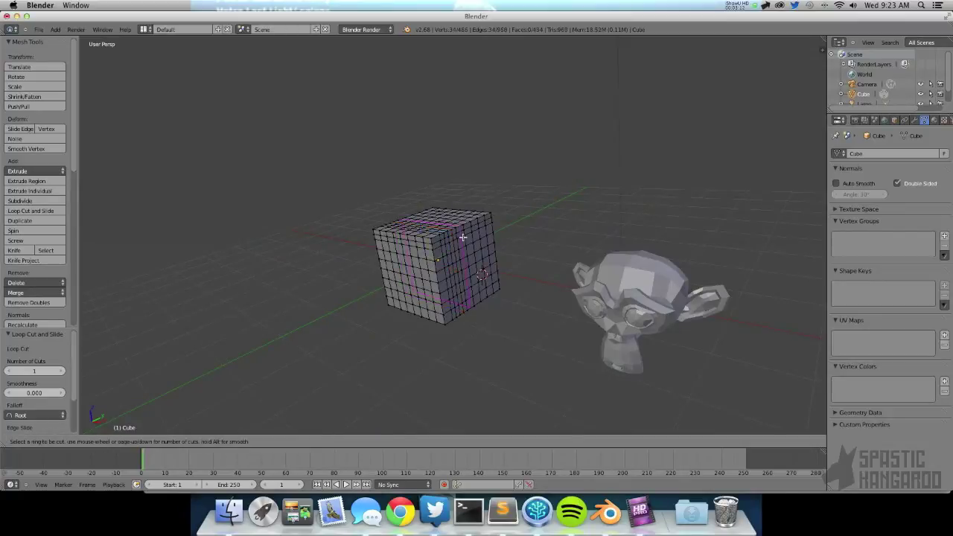
click(460, 238)
right_click(460, 239)
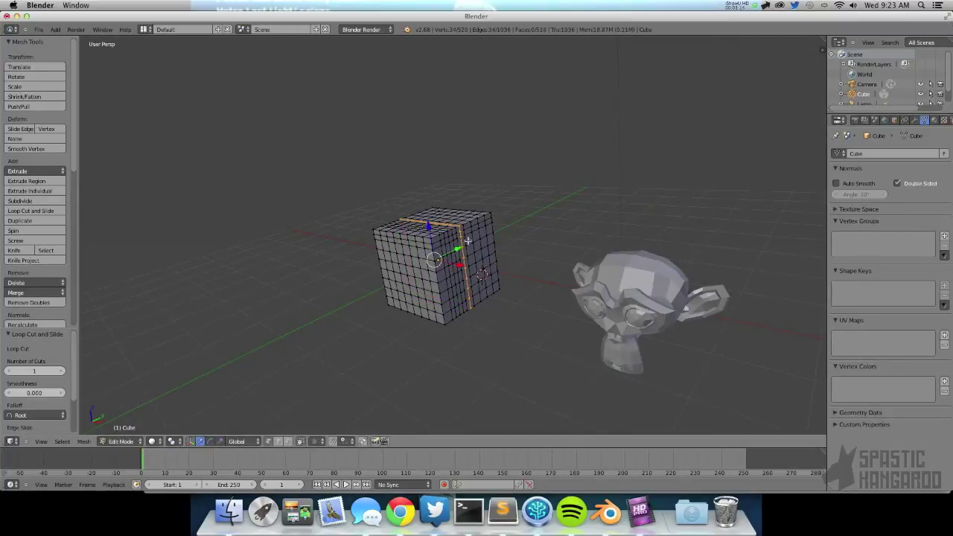
Compare the mesh statistics of the monkey with those of the loop-cut cube in Edit Mode
scroll(469, 236, up, 5)
middle_drag(479, 216, 445, 166)
key(Tab)
right_click(791, 376)
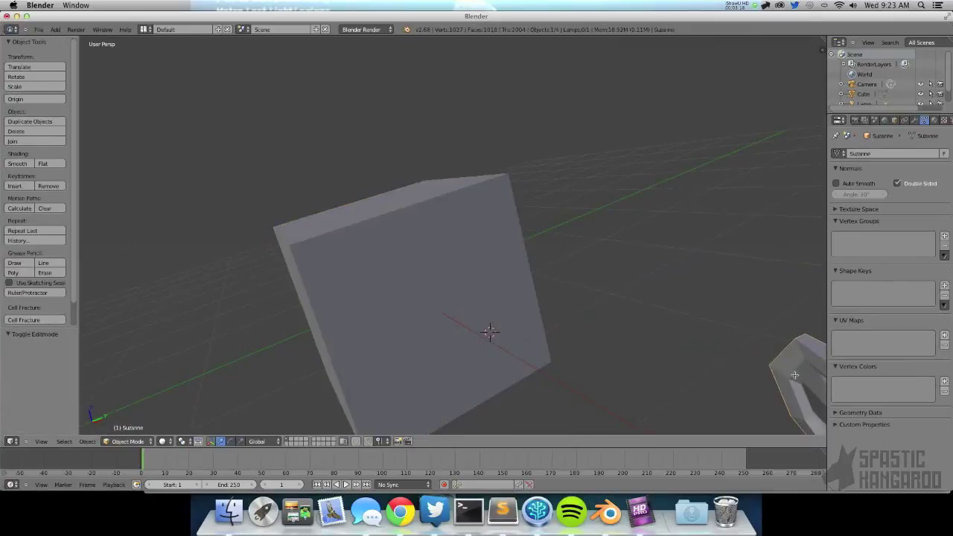
key(Tab)
key(Tab)
right_click(414, 282)
key(Tab)
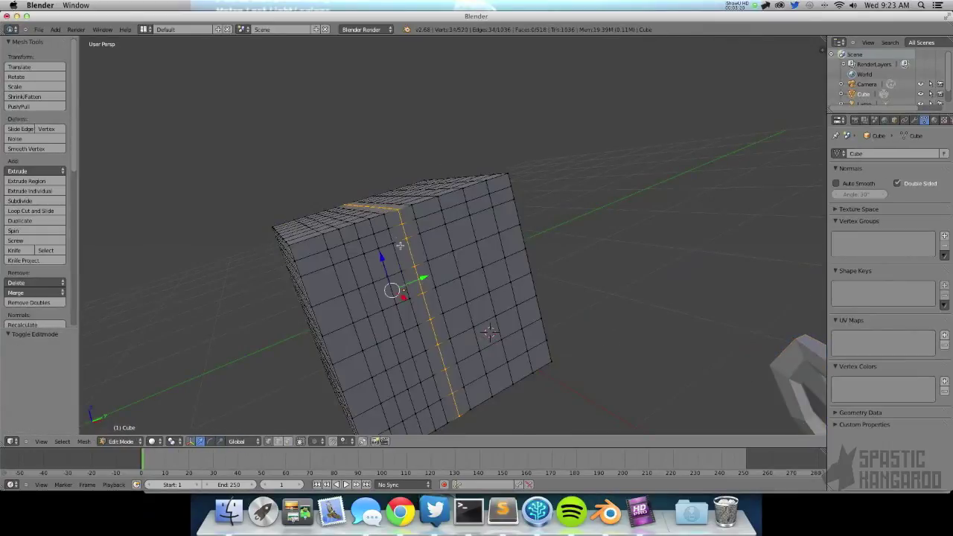
Undo the last loop cut on the cube and toggle the selection of the whole mesh
key(super+z)
key(super+z)
key(a)
key(a)
key(a)
key(a)
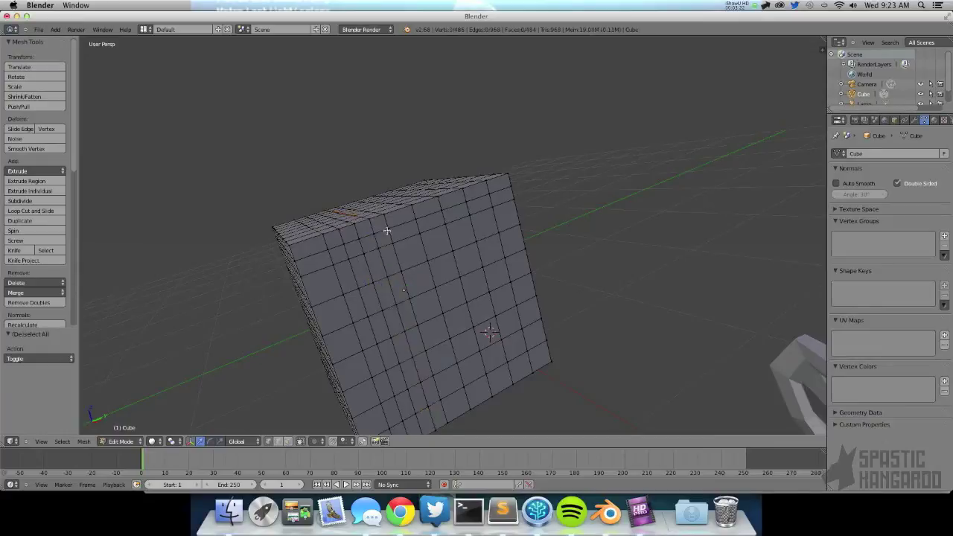
key(a)
Switch to face selection and subdivide three adjacent faces near the upper edge of the cube's side
click(288, 445)
right_click(408, 254)
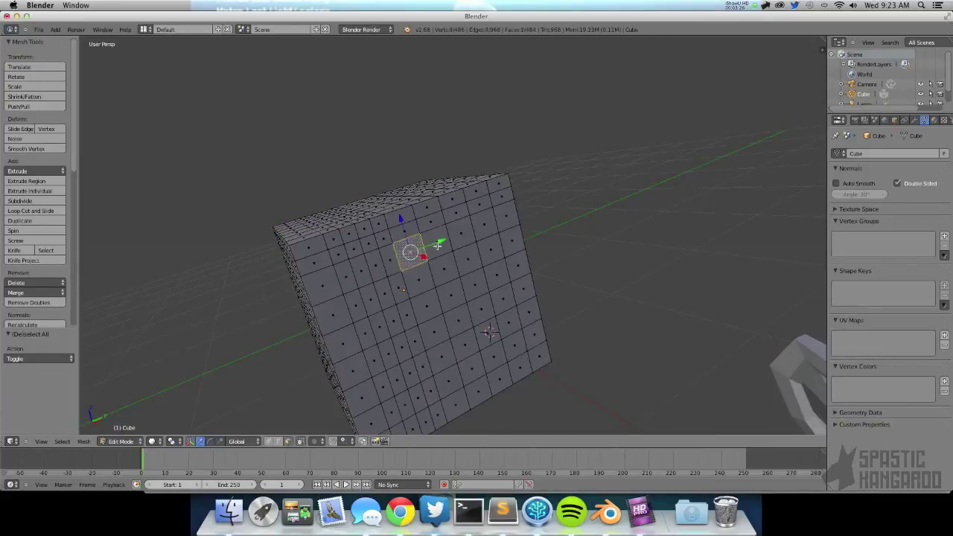
shift+right_click(438, 245)
shift+right_click(464, 240)
key(w)
click(476, 235)
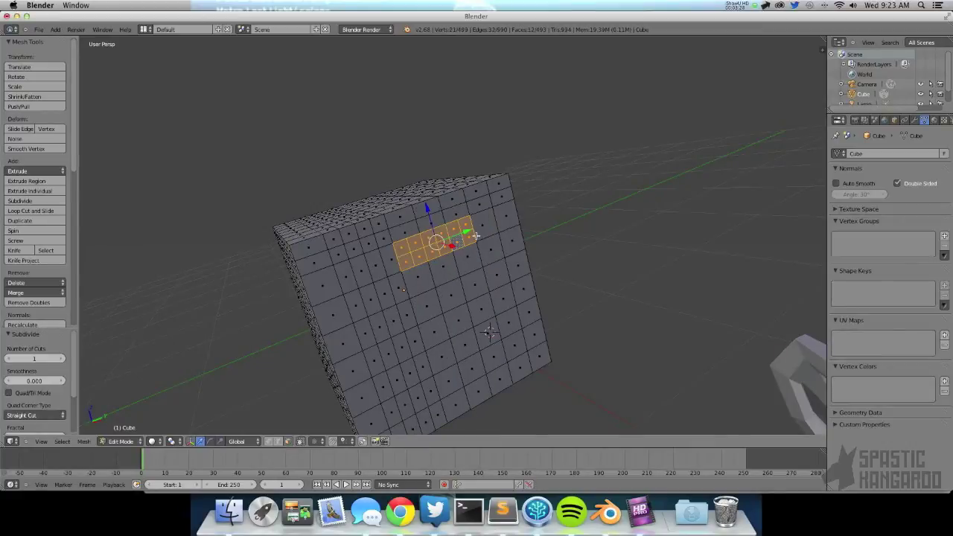
Try subdividing further faces just below the subdivided strip, then undo those subdivisions
key(w)
click(439, 272)
key(w)
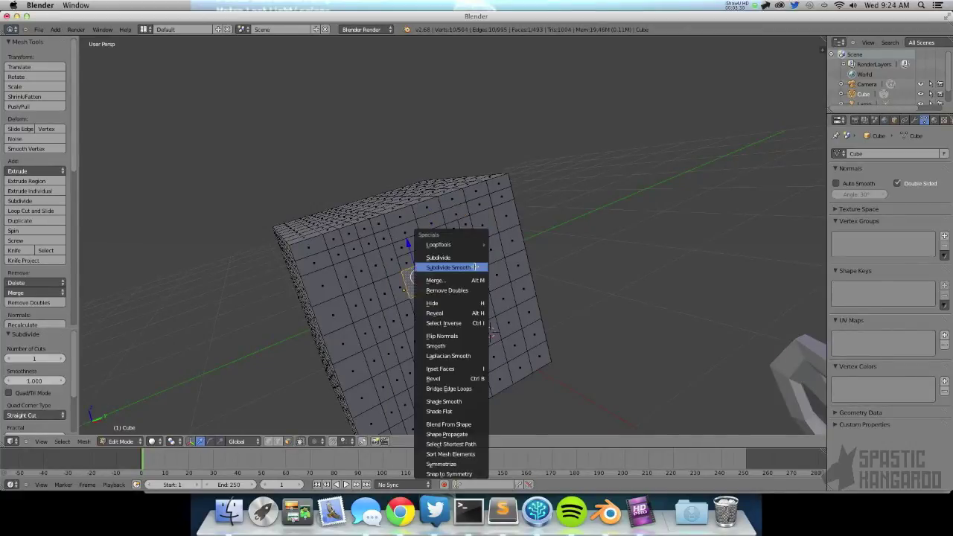
click(439, 257)
key(ctrl+z)
key(ctrl+z)
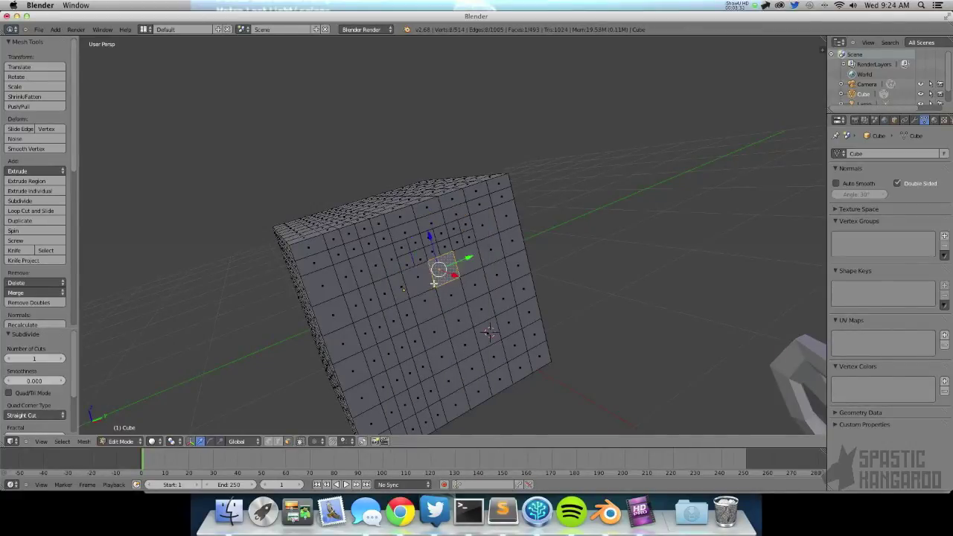
key(ctrl+z)
key(ctrl+z)
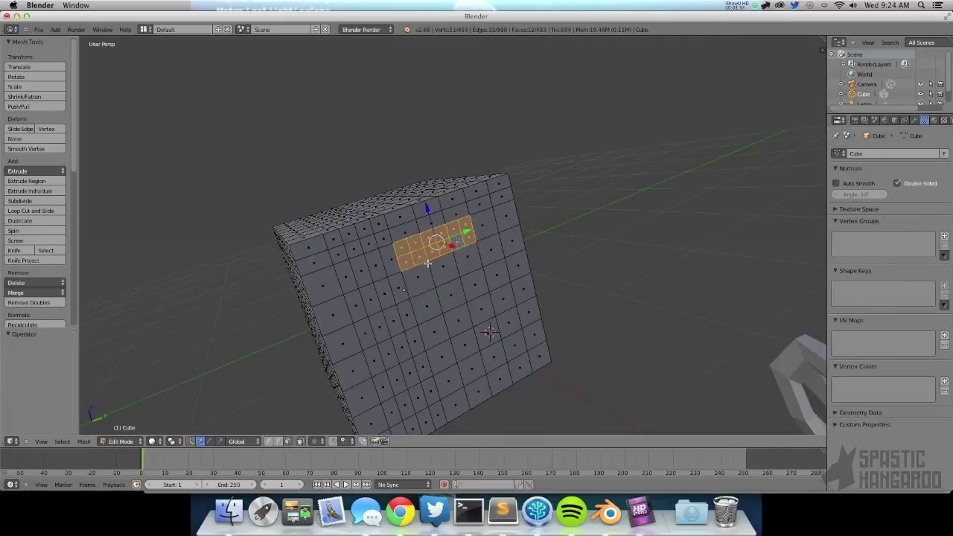
Subdivide the single face directly below the subdivided strip
key(w)
click(415, 264)
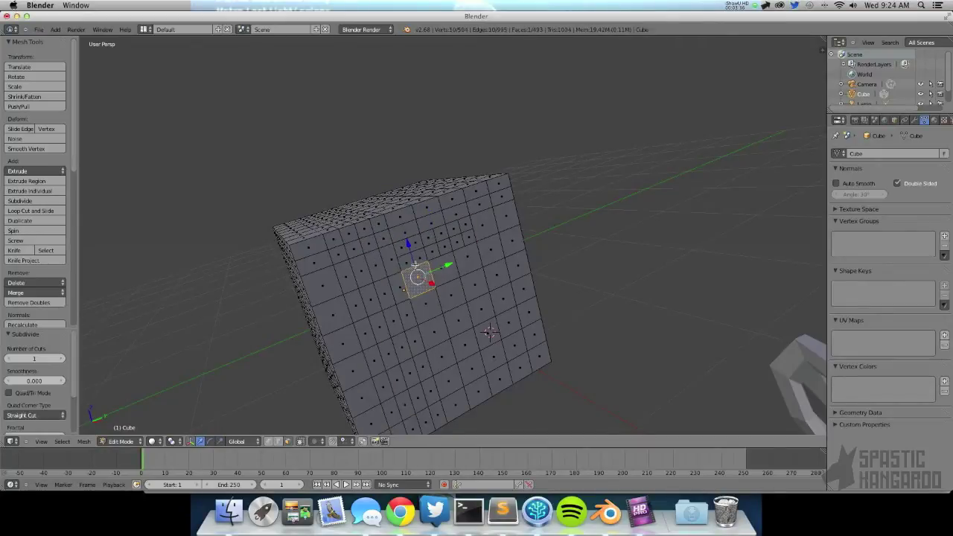
Try subdividing the neighbouring face below the strip, then undo it
right_click(444, 271)
key(w)
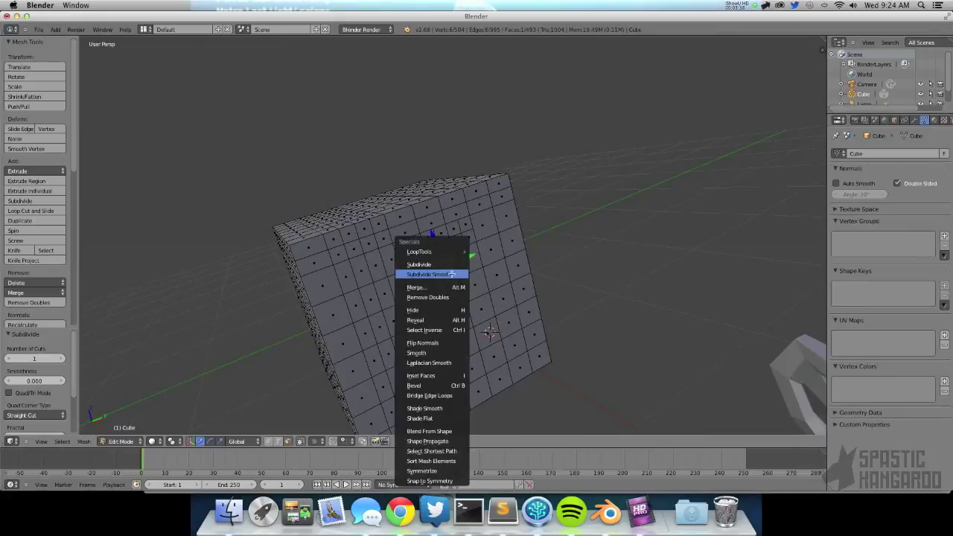
click(450, 265)
key(ctrl+z)
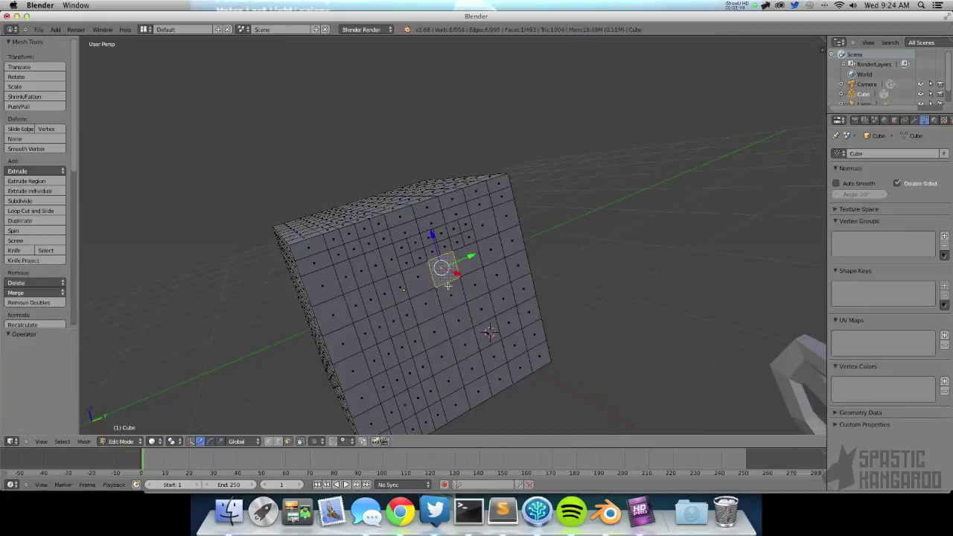
Make two knife cuts, one in the selected face below the strip and one across the face beneath it
mouse_move(446, 277)
middle_down()
mouse_move(327, 231)
mouse_move(445, 262)
middle_up()
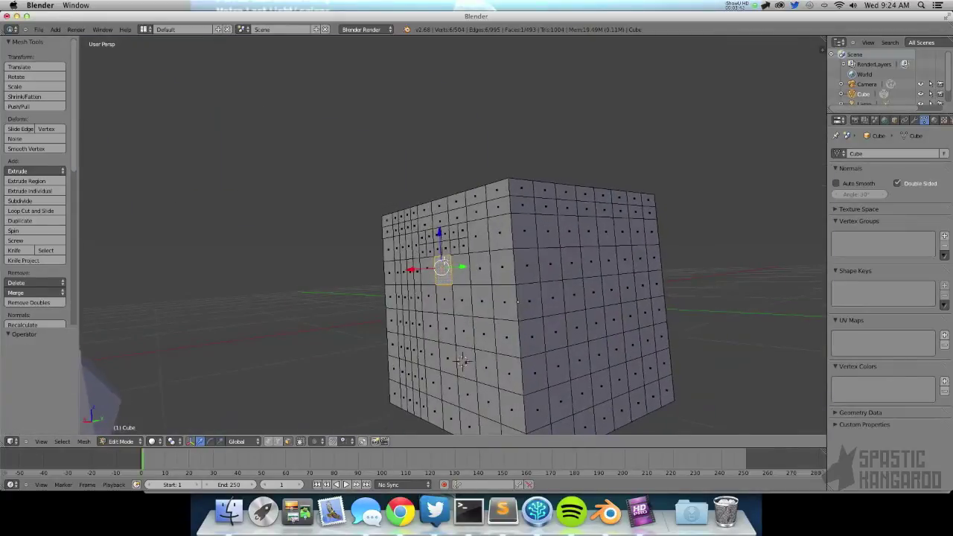
key(k)
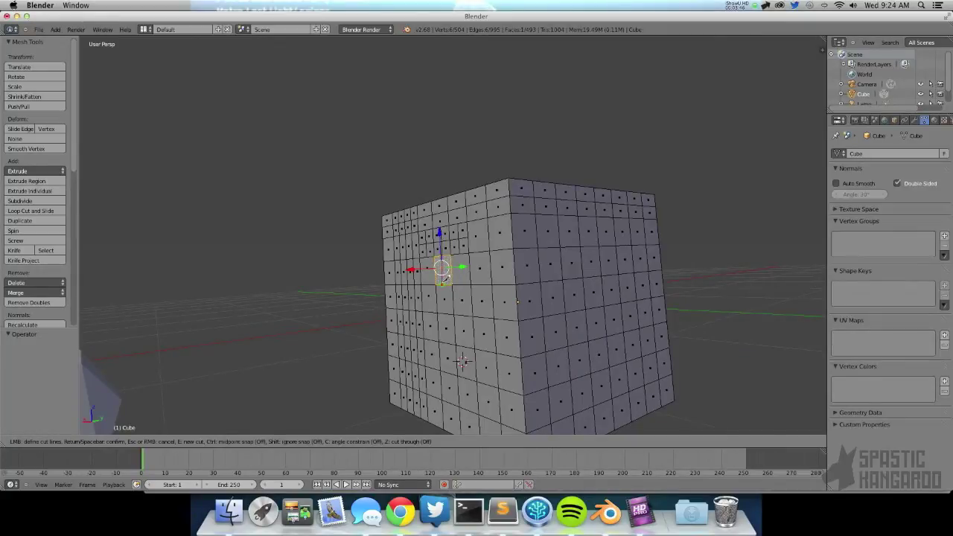
key(Return)
middle_drag(442, 283, 444, 296)
key(k)
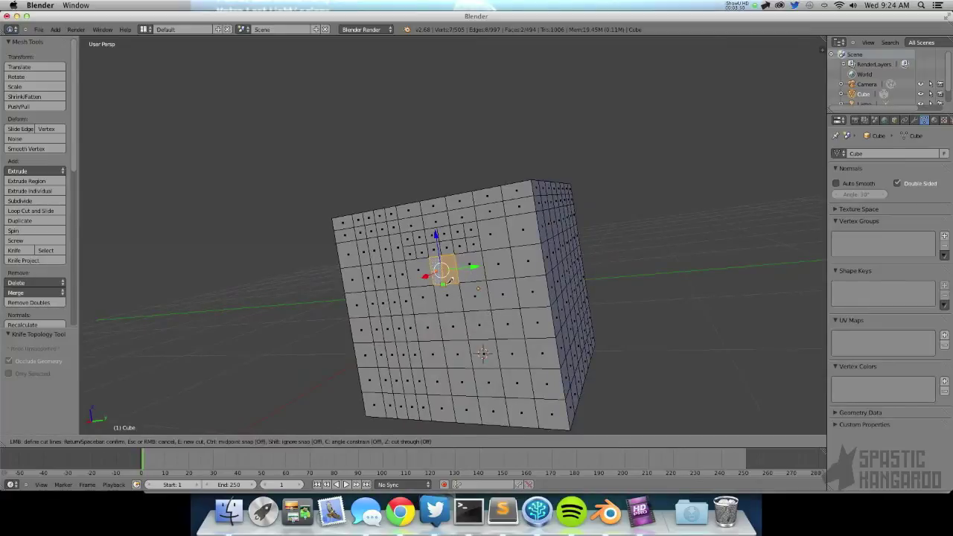
click(445, 284)
click(456, 308)
key(Return)
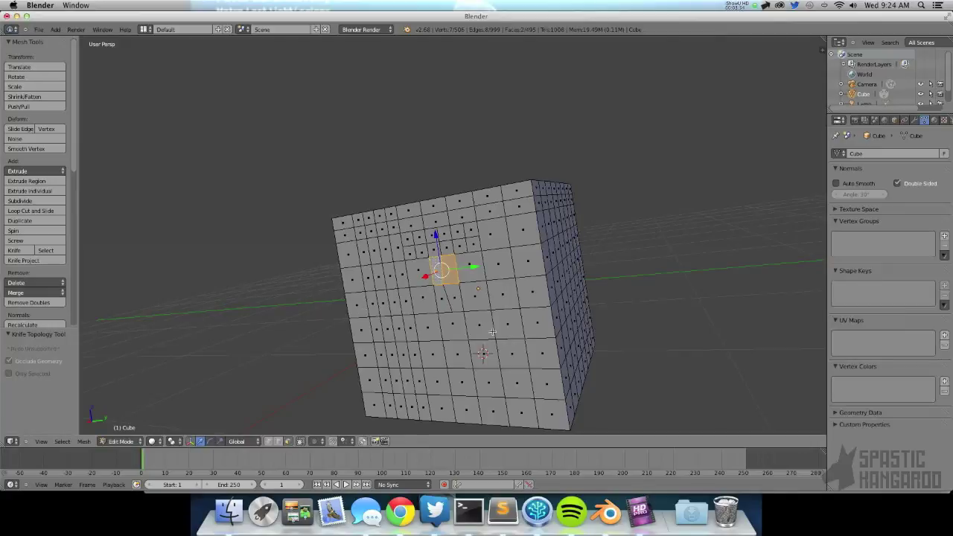
Make a third knife cut starting at the lower end of the previous cut, then return to Object Mode
middle_drag(493, 332, 470, 308)
key(k)
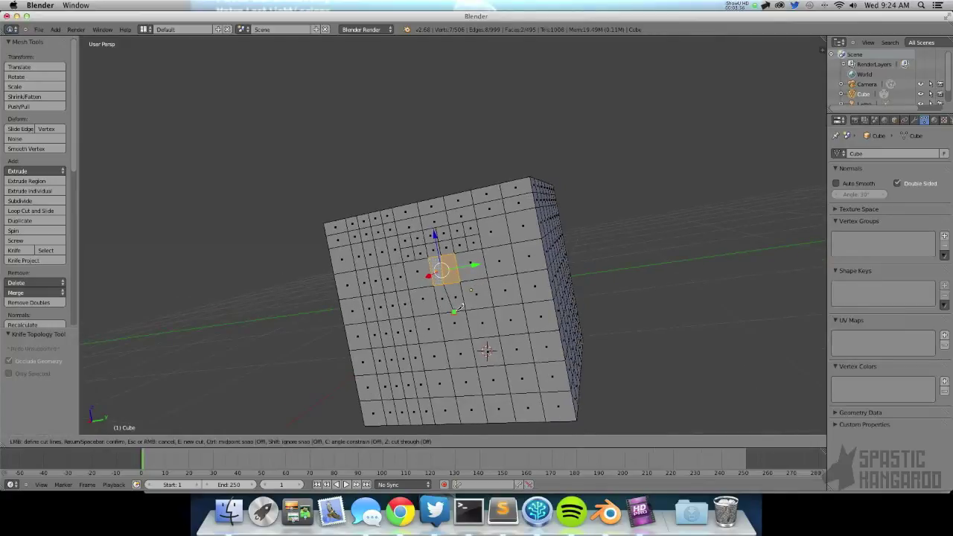
click(456, 310)
key(Return)
key(Tab)
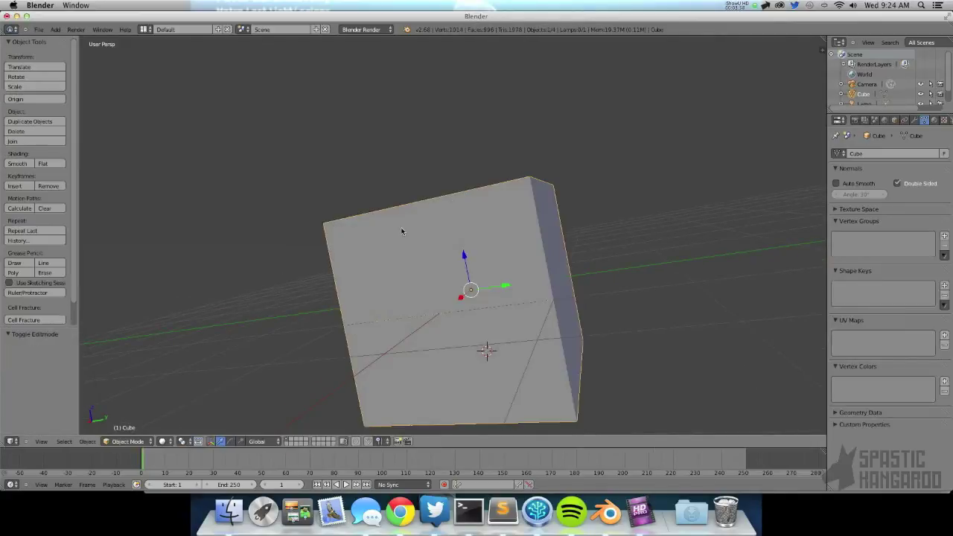
Compare the vertex counts of the cube and the monkey again in Object and Edit Mode
middle_drag(386, 300, 448, 227)
scroll(447, 227, down, 4)
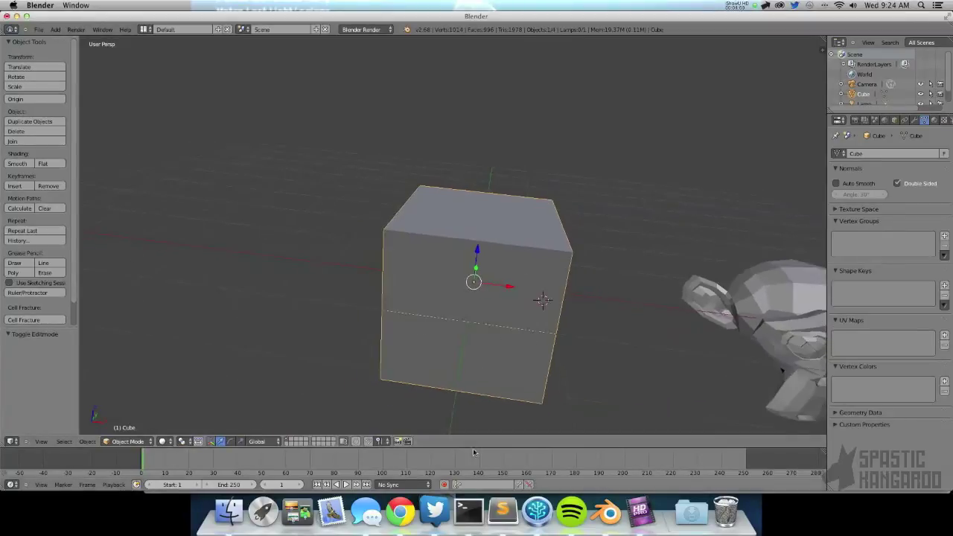
key(Tab)
key(Tab)
right_click(774, 290)
key(Tab)
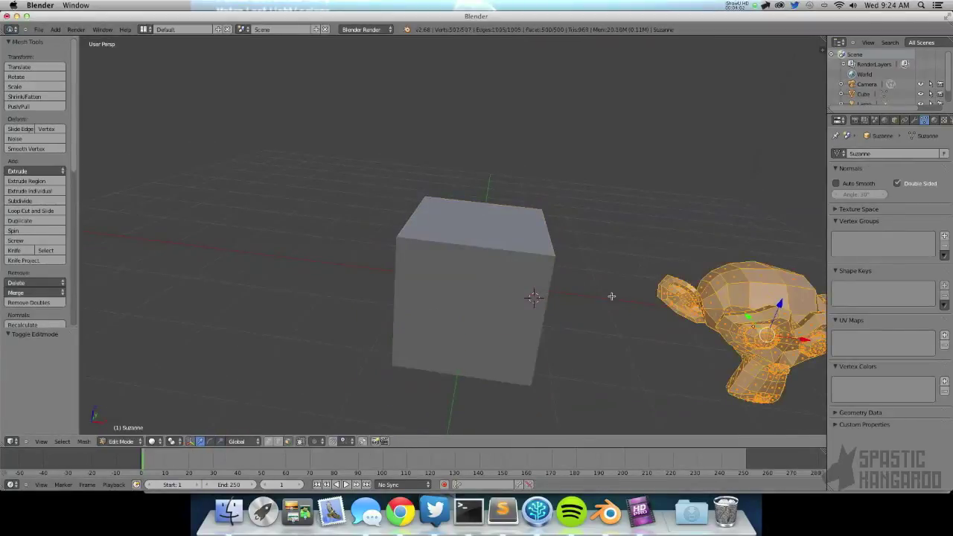
key(Tab)
right_click(531, 262)
right_click(704, 274)
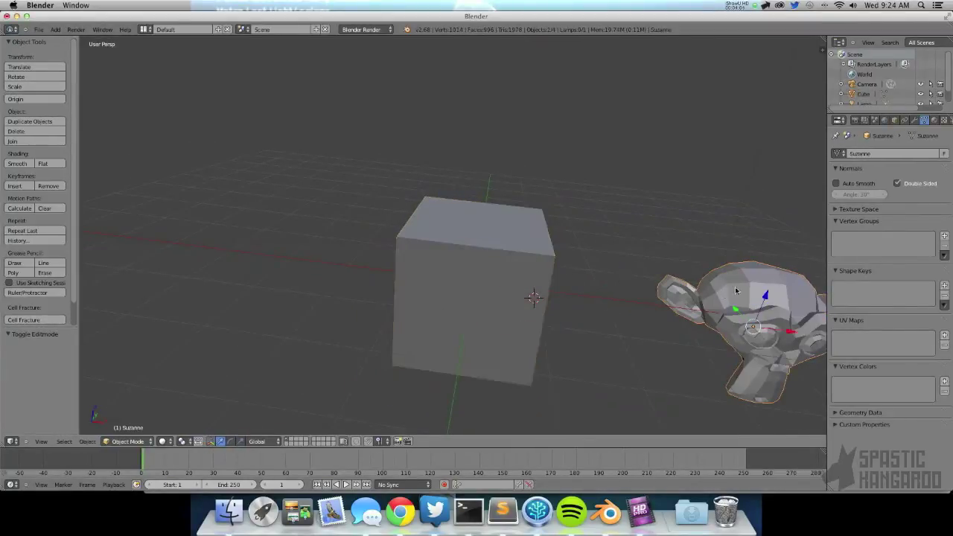
Add a Basis and a Key 1 shape key to the monkey, then enter Edit Mode
click(944, 284)
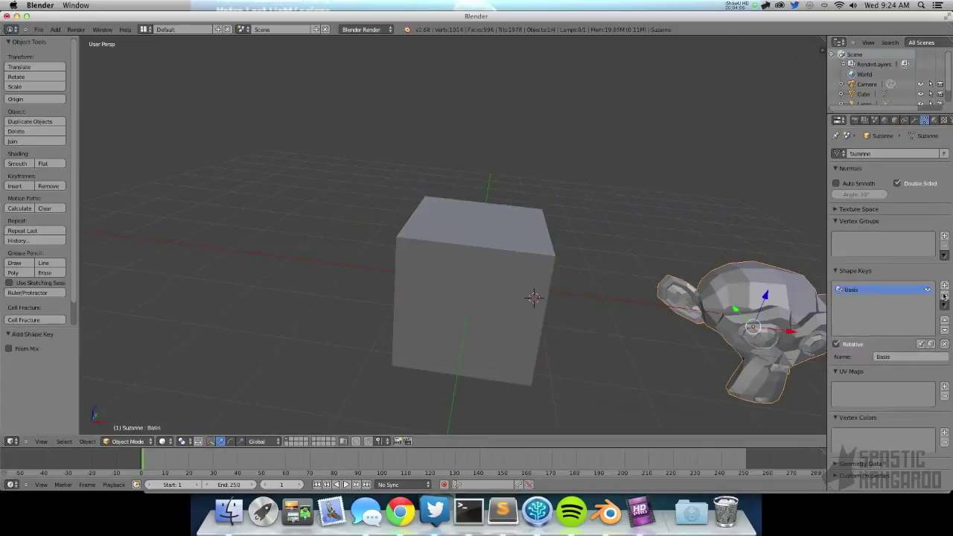
click(945, 286)
key(Tab)
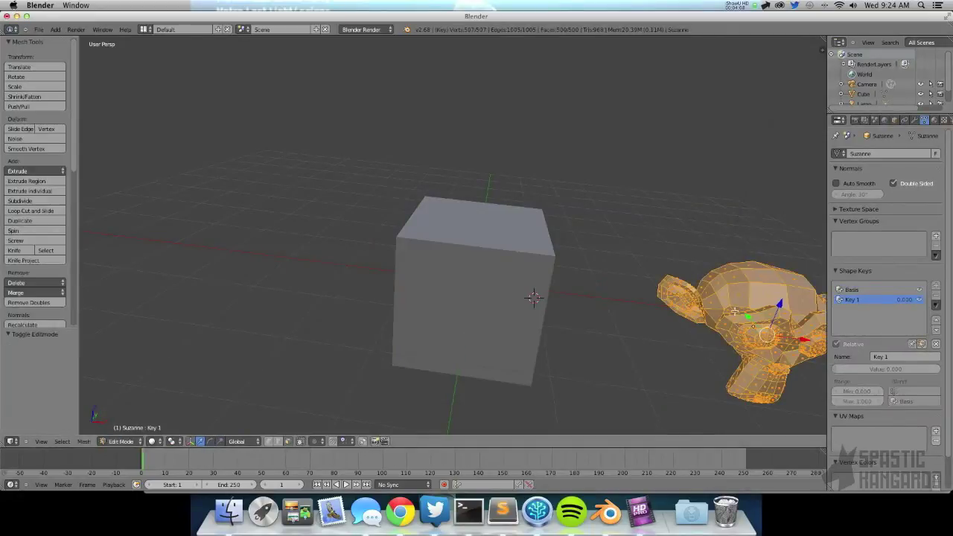
shift+middle_drag(611, 295, 573, 290)
Return to Object Mode, add the cube to the selection, and run Transfer Shape Key on the two objects
key(Tab)
shift+right_click(398, 235)
key(space)
text(transfa)
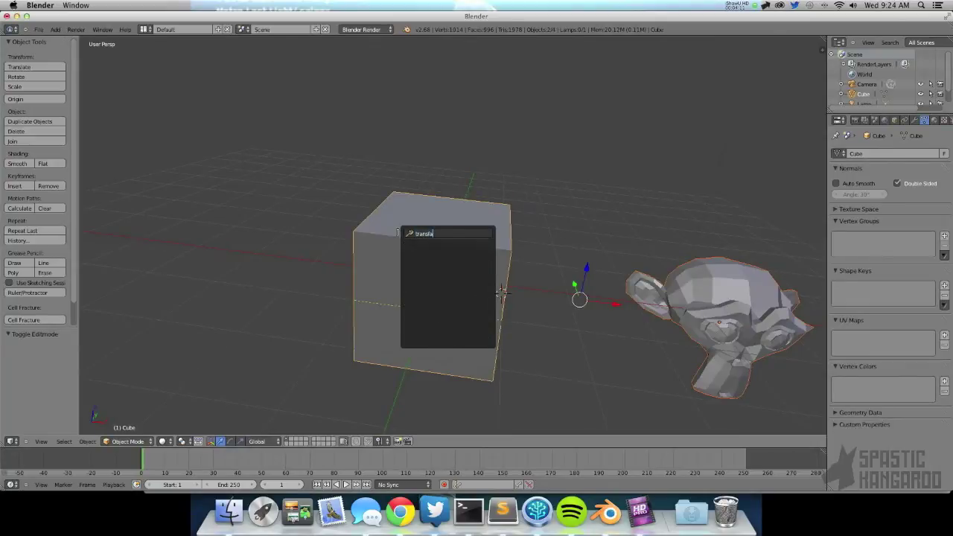
key(BackSpace)
text(er)
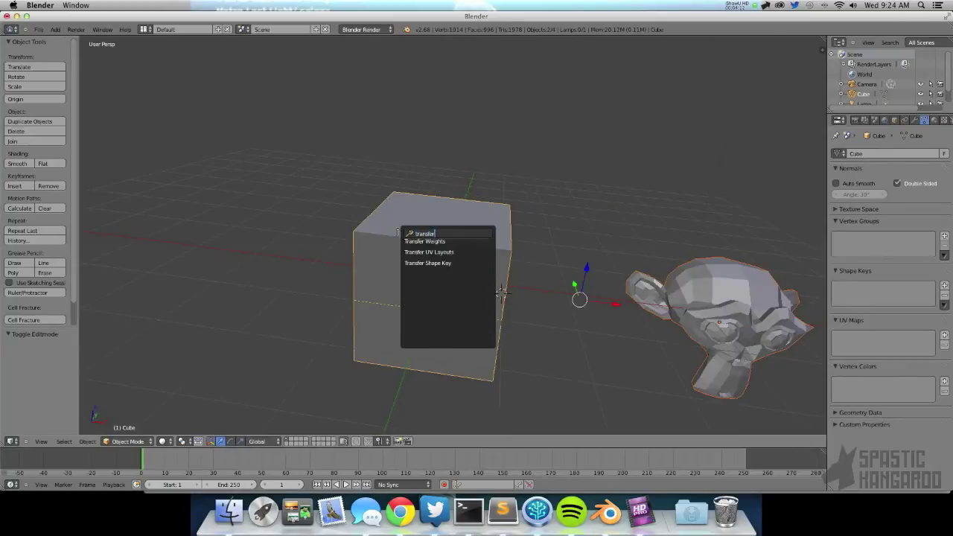
key(Down)
key(Down)
key(Return)
Test the monkey's Key 1 by varying its value, then reselect the cube and examine both objects
right_click(455, 259)
right_click(706, 328)
drag(846, 369, 770, 351)
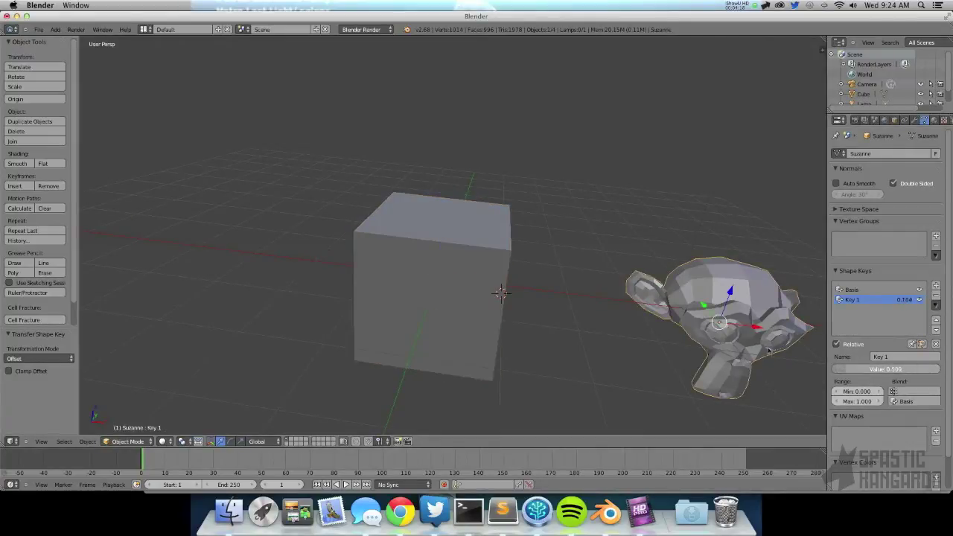
right_click(384, 241)
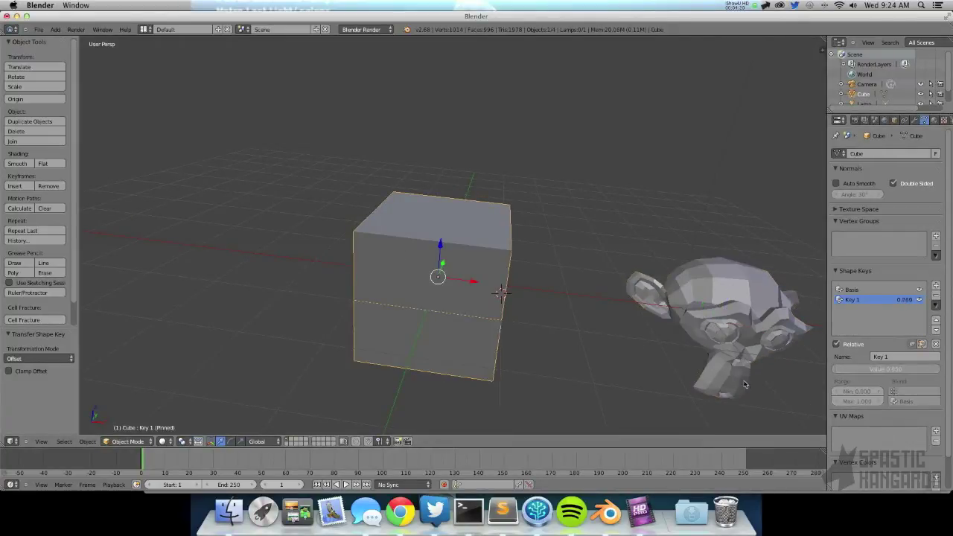
middle_drag(628, 290, 344, 247)
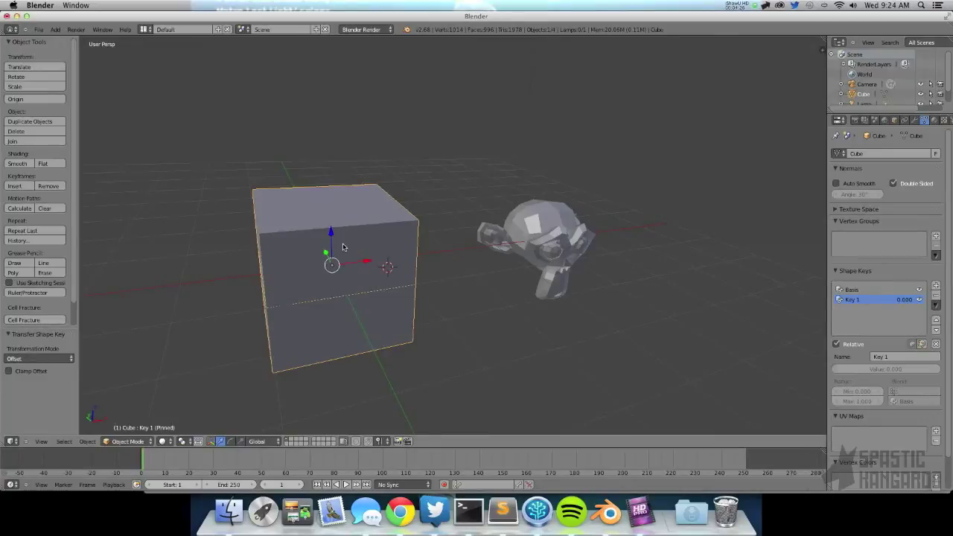
Delete both the cube and the monkey
shift+right_click(572, 254)
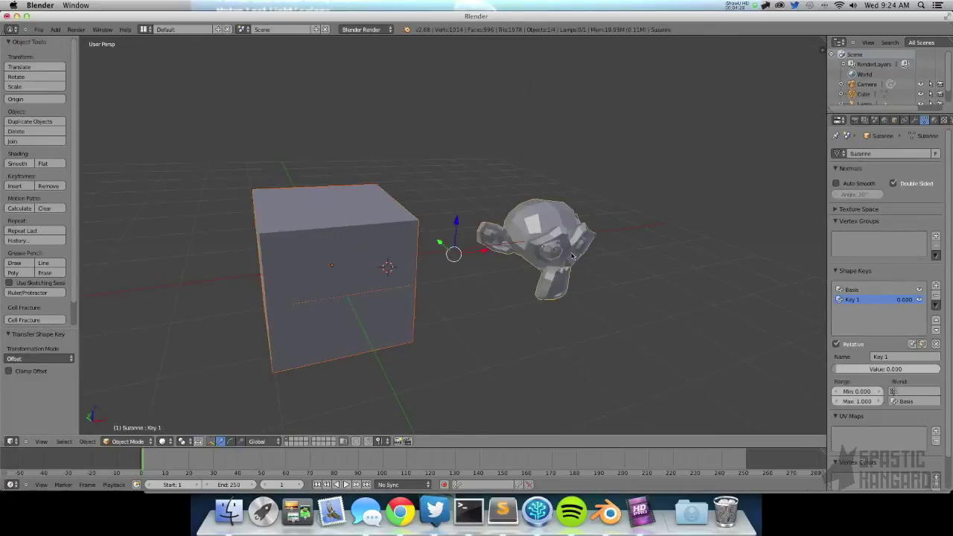
key(x)
click(510, 230)
click(457, 251)
Snap the 3D cursor to the scene's center
key(shift+s)
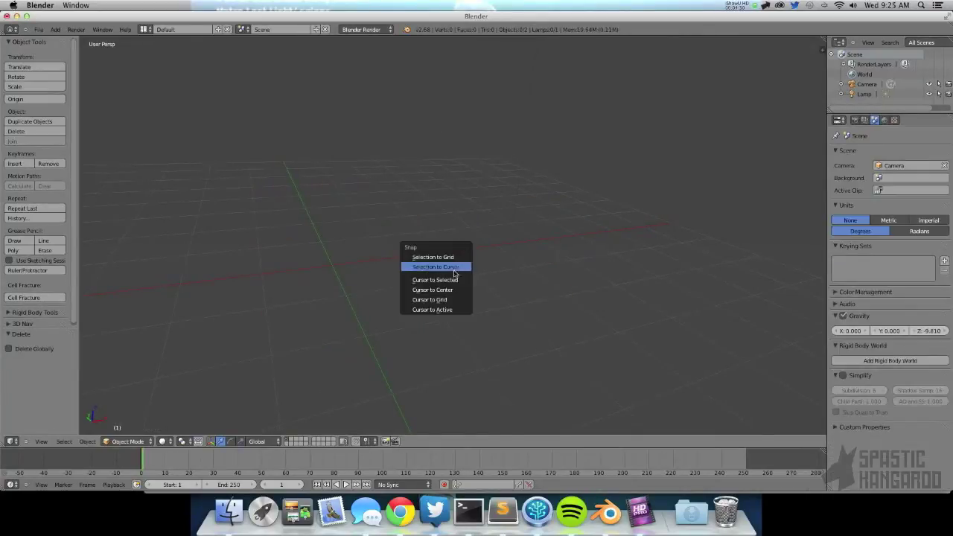
click(454, 277)
key(shift+s)
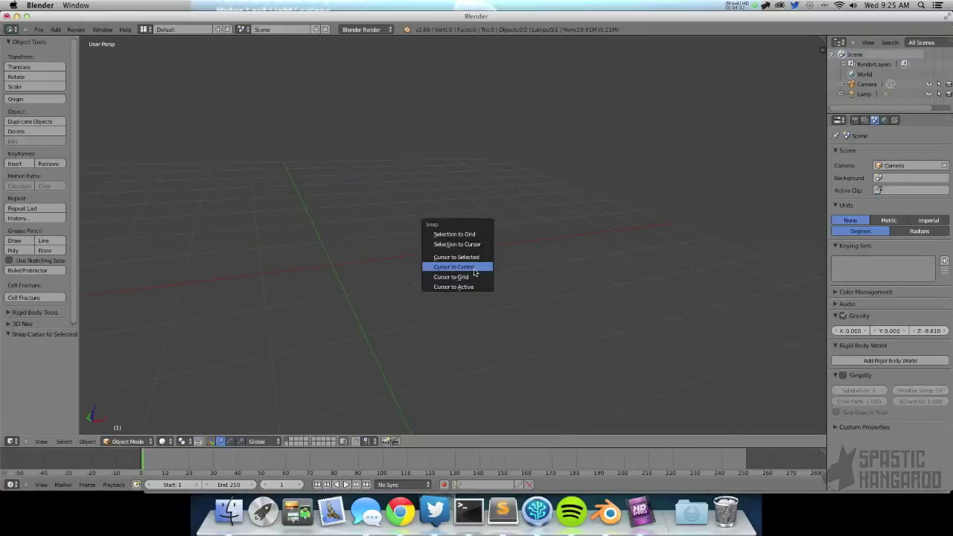
click(474, 270)
middle_drag(336, 245, 497, 268)
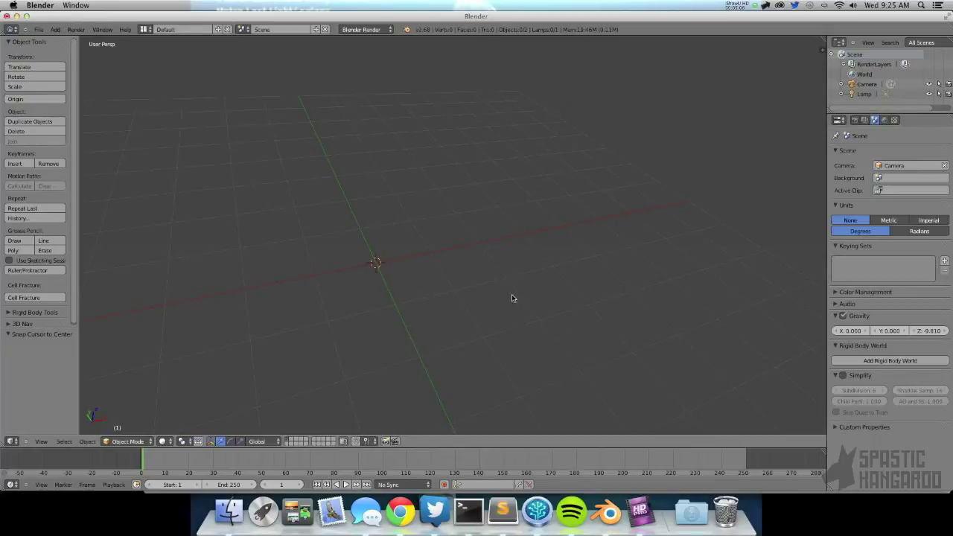
key(shift+a)
mouse_move(423, 257)
key(shift+a)
mouse_move(447, 185)
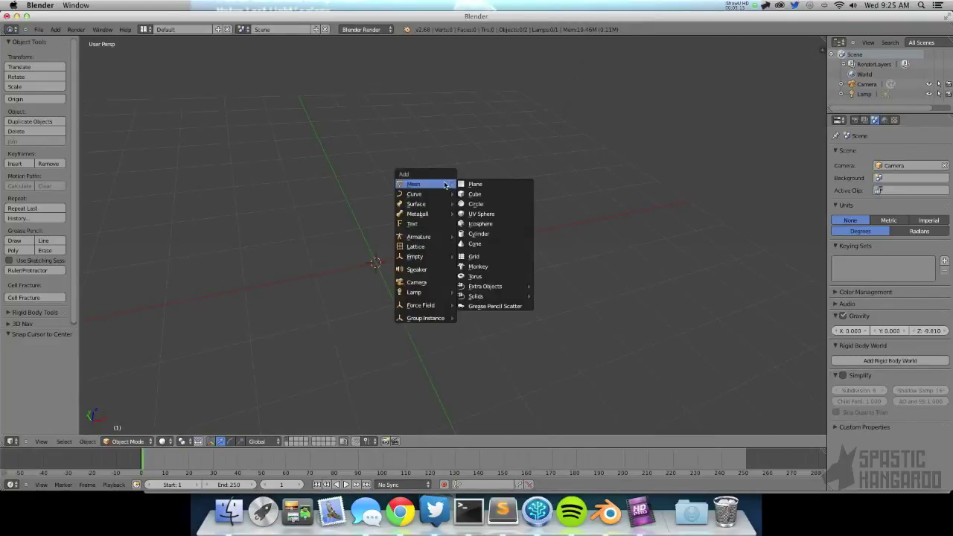
click(476, 204)
key(x)
click(335, 222)
Add a new cube mesh at the scene's center and end in Object Mode
key(shift+a)
mouse_move(335, 225)
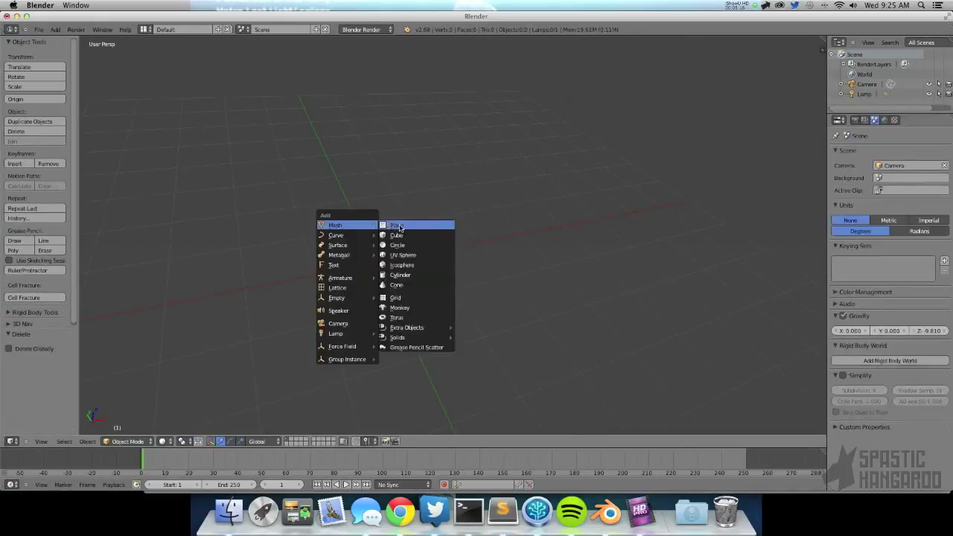
click(396, 235)
key(Tab)
key(Tab)
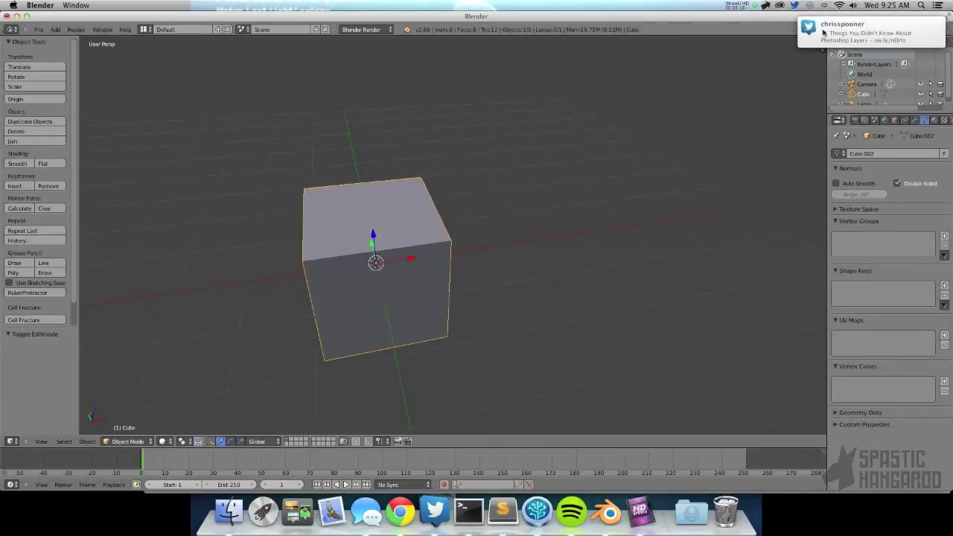
Add a Basis shape key and a second shape key to the cube, naming the second one Sphere
click(945, 285)
middle_drag(664, 279, 605, 264)
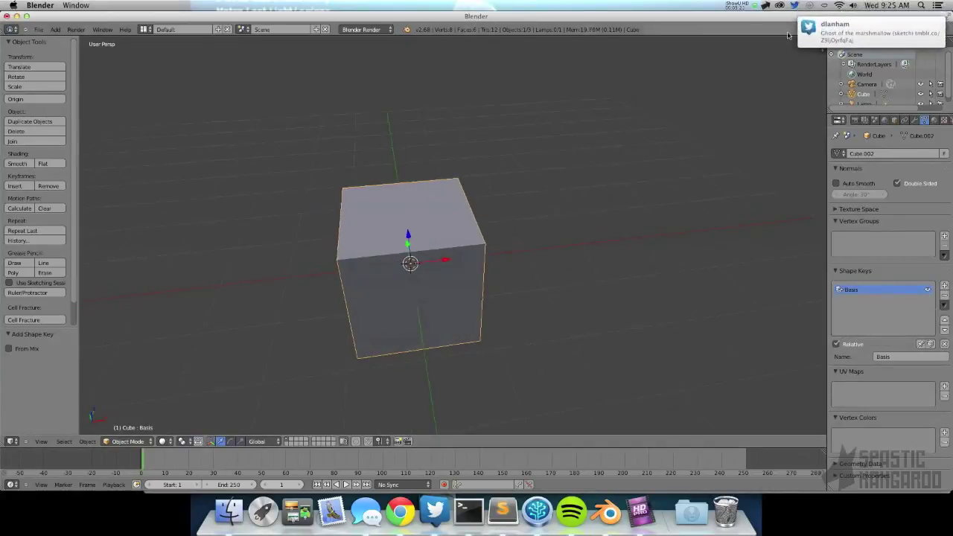
click(945, 285)
click(900, 357)
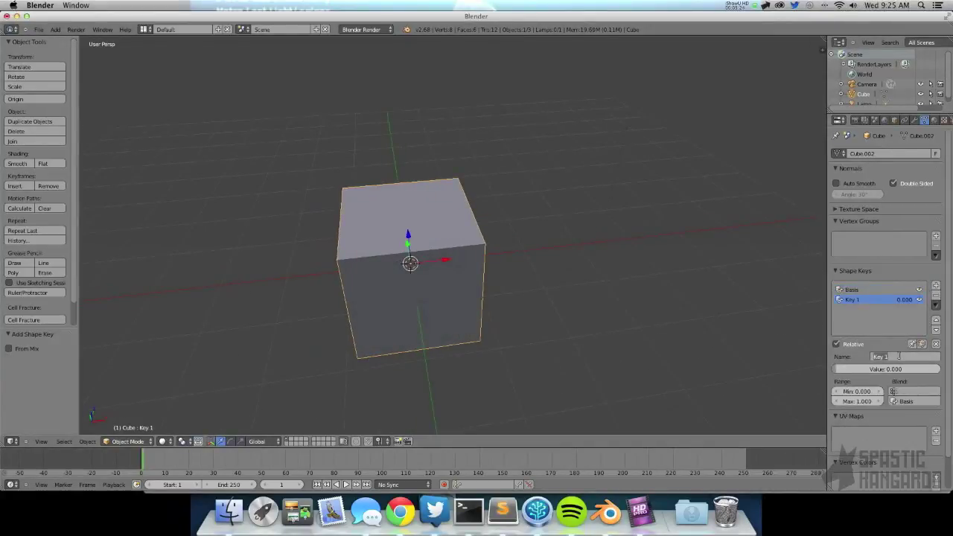
text(Sphere)
key(Return)
In Edit Mode, select the whole cube mesh and subdivide it twice with one cut each
key(Tab)
key(a)
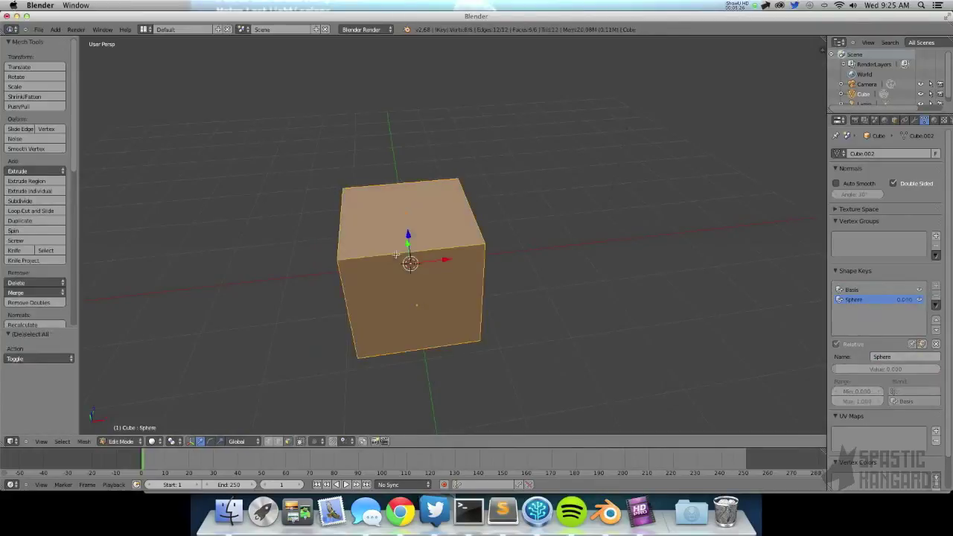
key(w)
click(395, 255)
key(w)
click(396, 255)
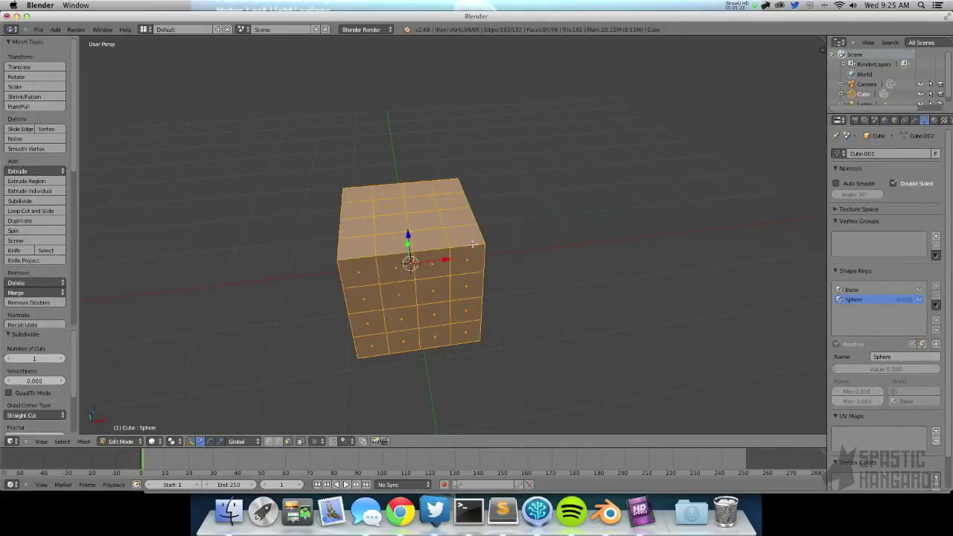
Round the Sphere key's mesh with To Sphere at a factor of 1.000, then return to Object Mode
key(shift+alt+s)
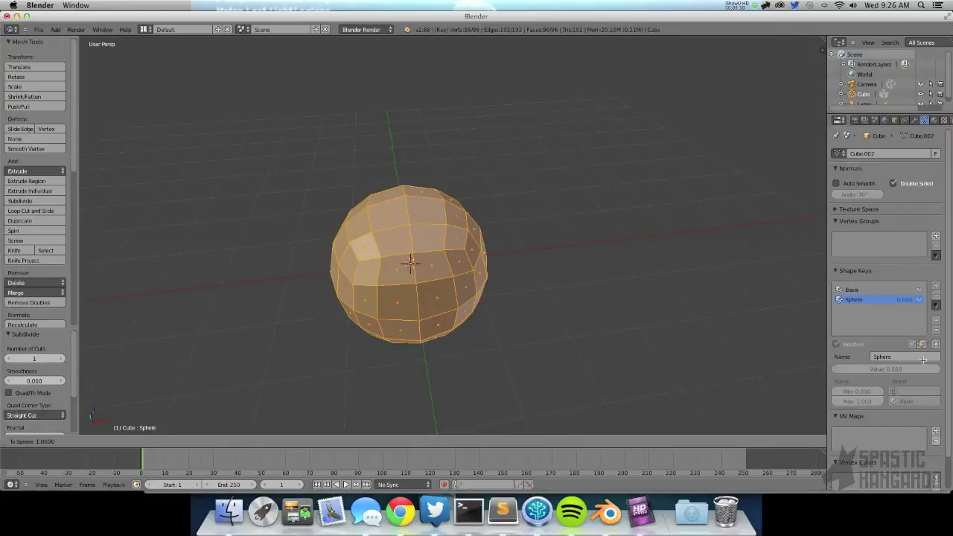
click(677, 302)
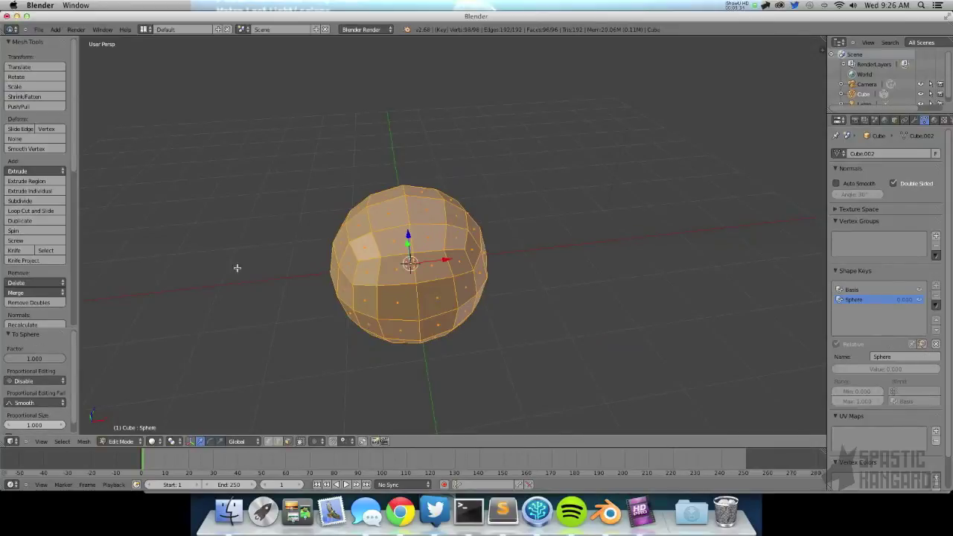
key(Tab)
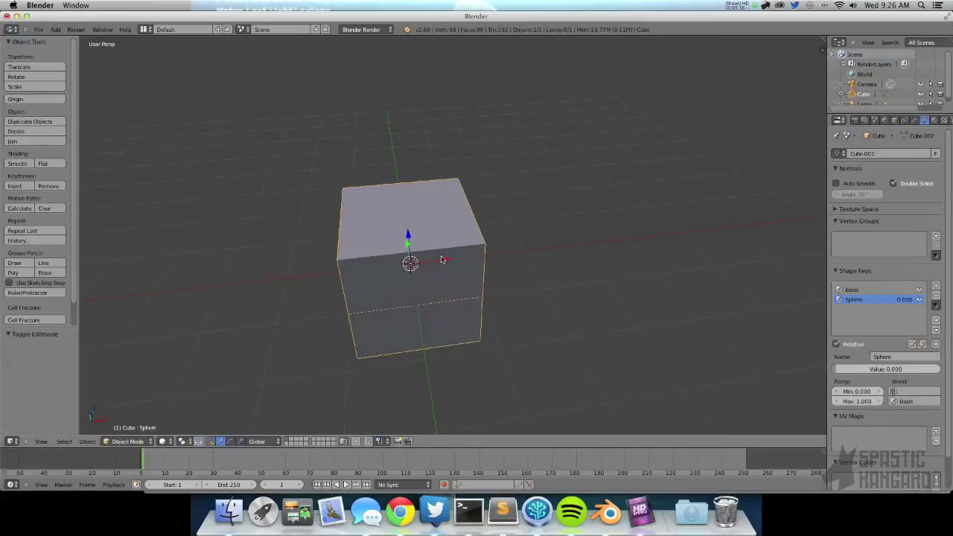
Test the Sphere shape key by varying its value and bringing it back to 0, viewing the cube from several angles
middle_drag(442, 260, 426, 196)
mouse_move(855, 367)
mouse_down()
mouse_move(937, 368)
mouse_move(838, 369)
mouse_up()
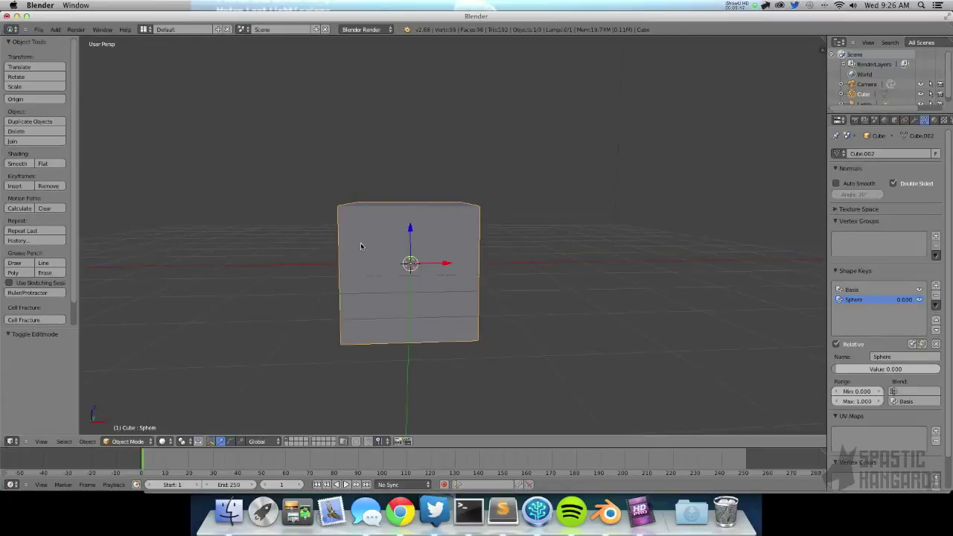
middle_drag(405, 246, 443, 305)
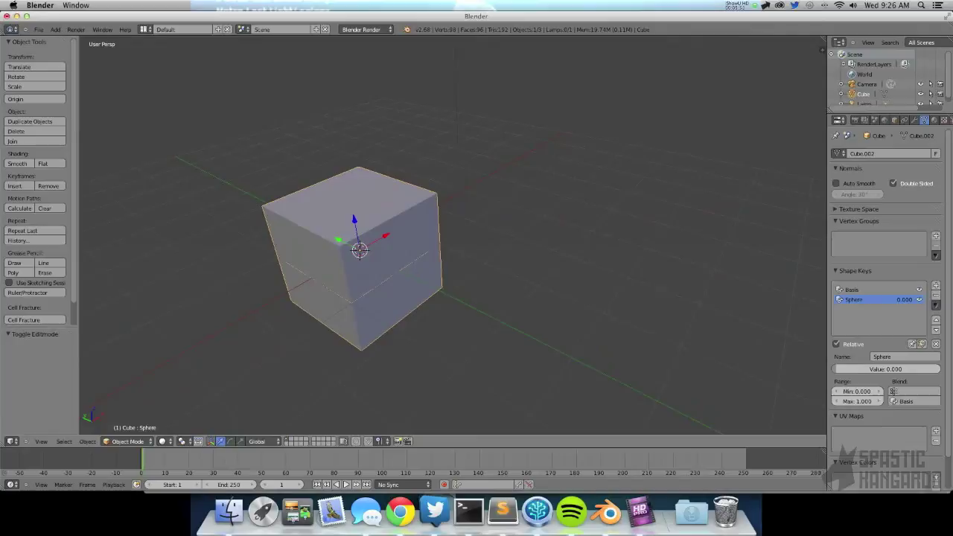
Add a driver to the Sphere shape key's value
right_click(883, 370)
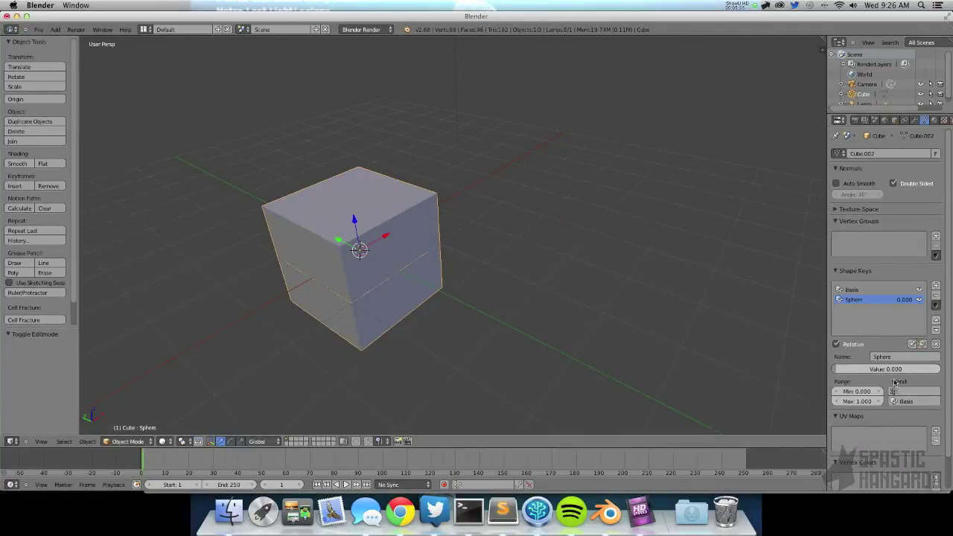
right_click(880, 382)
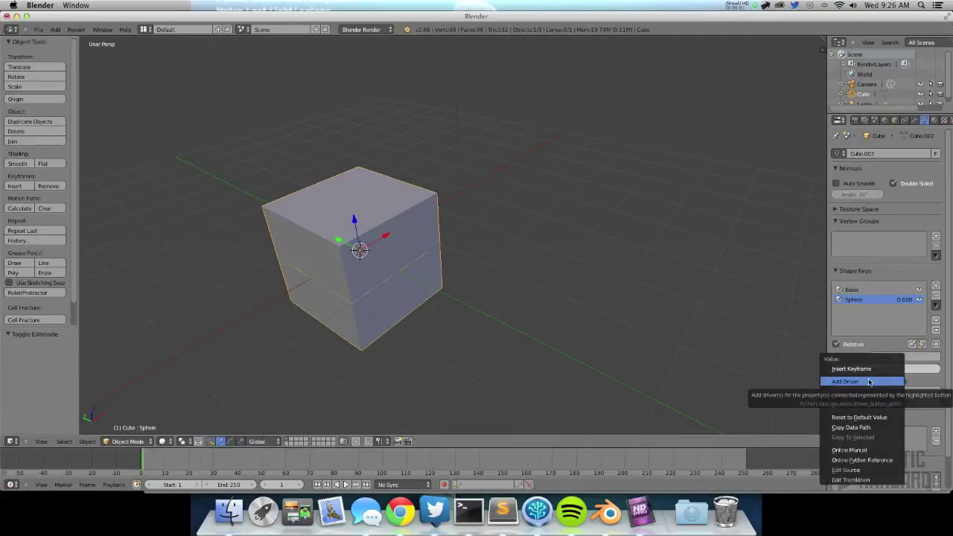
click(868, 382)
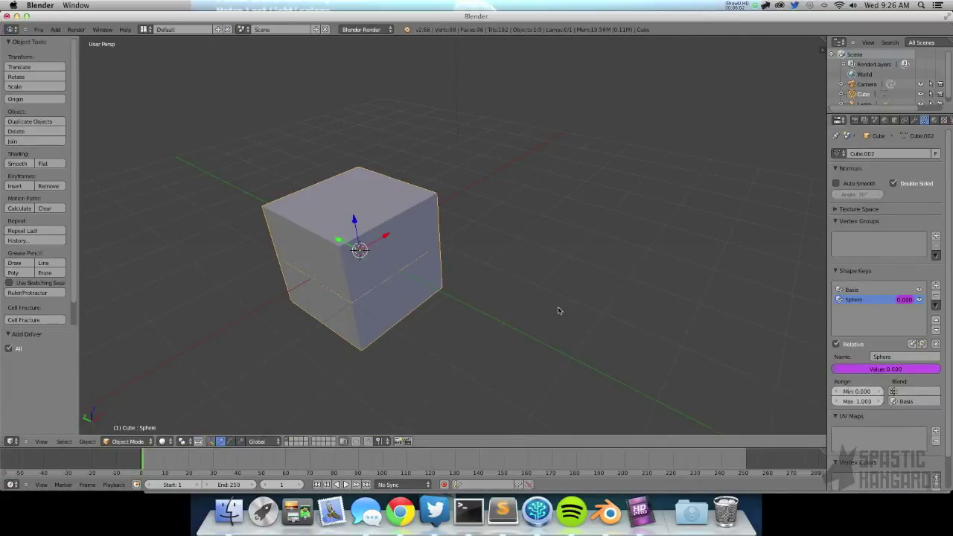
Switch to the Animation screen layout and shrink the Dope Sheet to give the graph editor more height
click(146, 29)
click(166, 49)
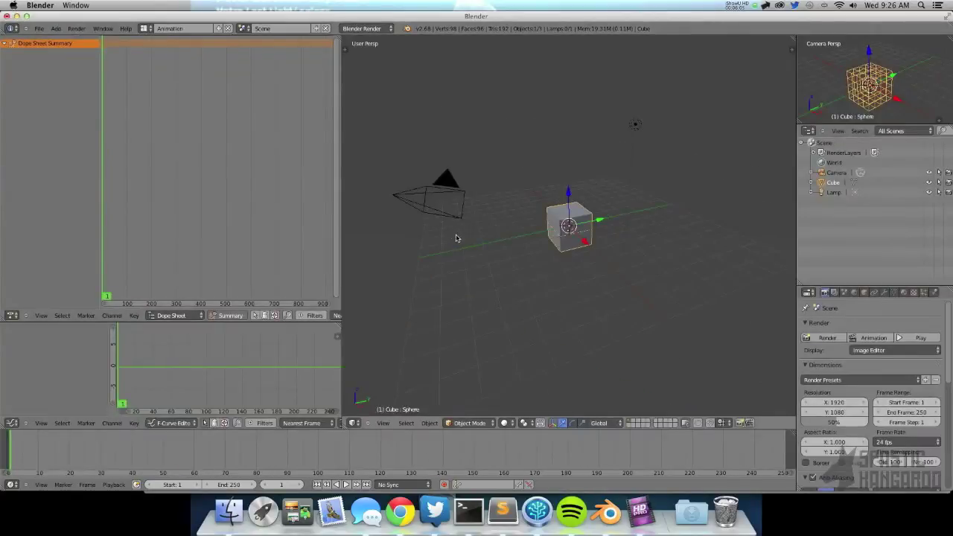
mouse_move(458, 235)
middle_down()
mouse_move(510, 204)
mouse_move(455, 246)
middle_up()
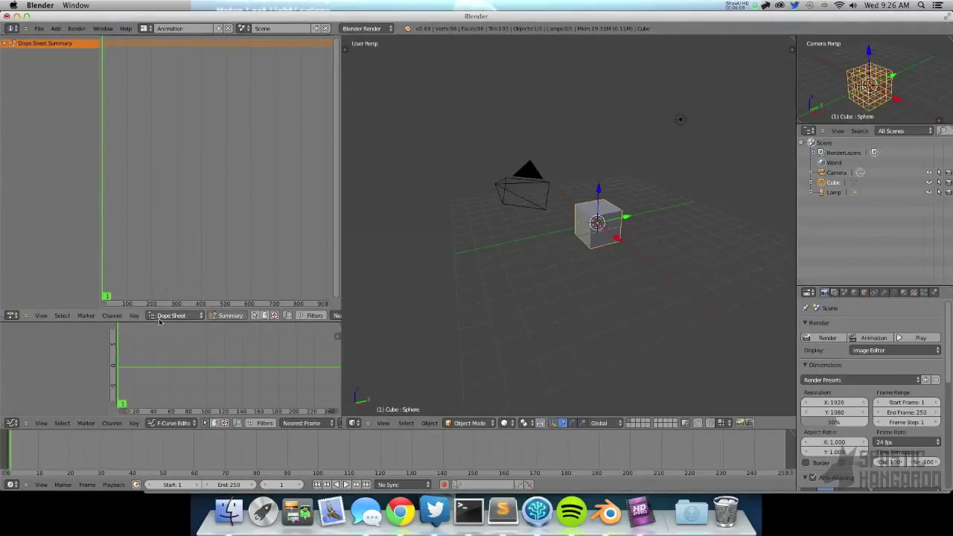
drag(160, 322, 200, 75)
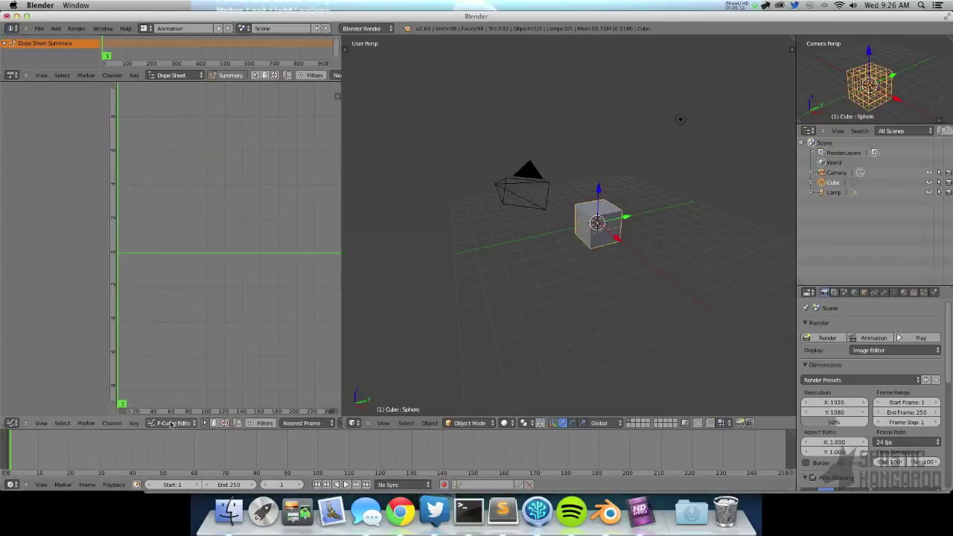
Set the graph editor to Drivers mode and widen it
click(9, 423)
click(174, 423)
click(185, 399)
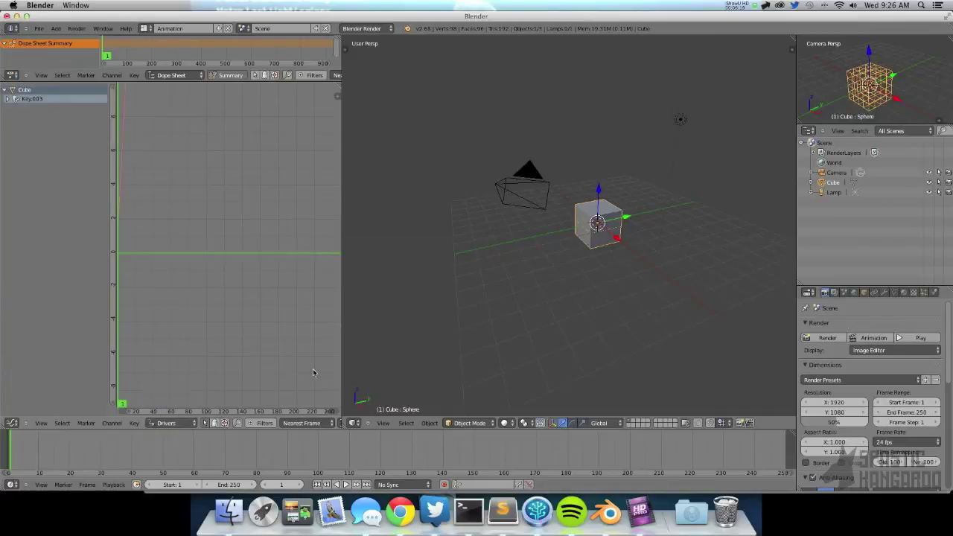
drag(340, 369, 406, 344)
Add an armature with a single bone at the cube's center
scroll(611, 186, up, 8)
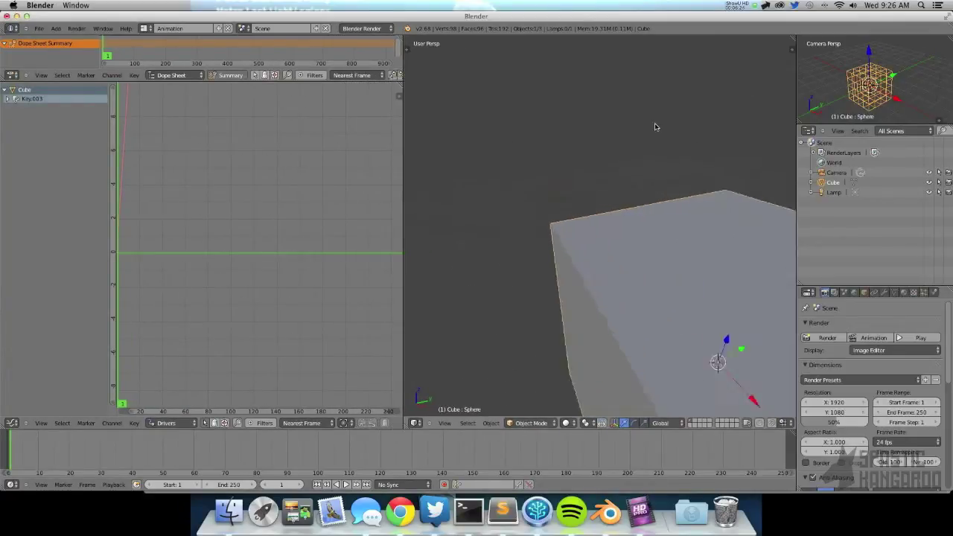
scroll(655, 127, down, 5)
key(shift+a)
mouse_move(622, 225)
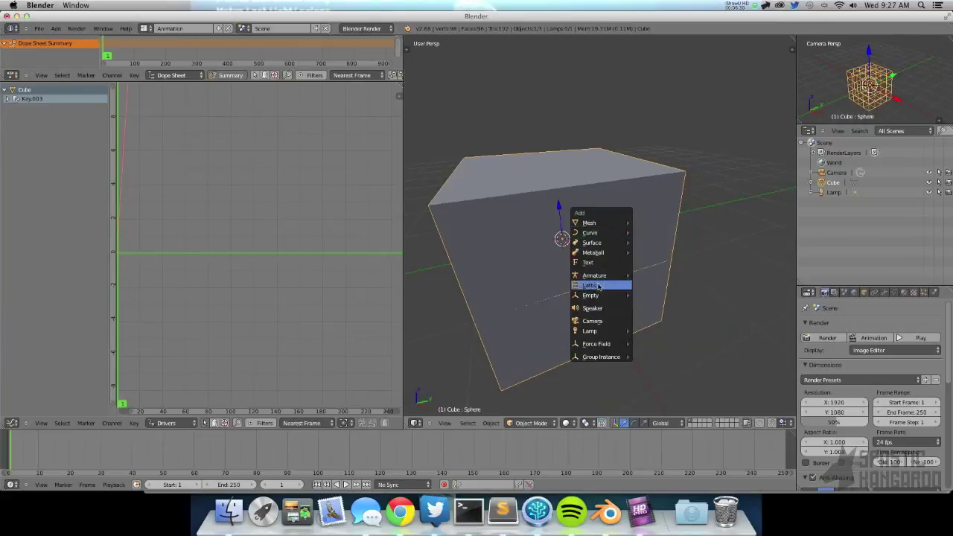
mouse_move(596, 275)
click(674, 274)
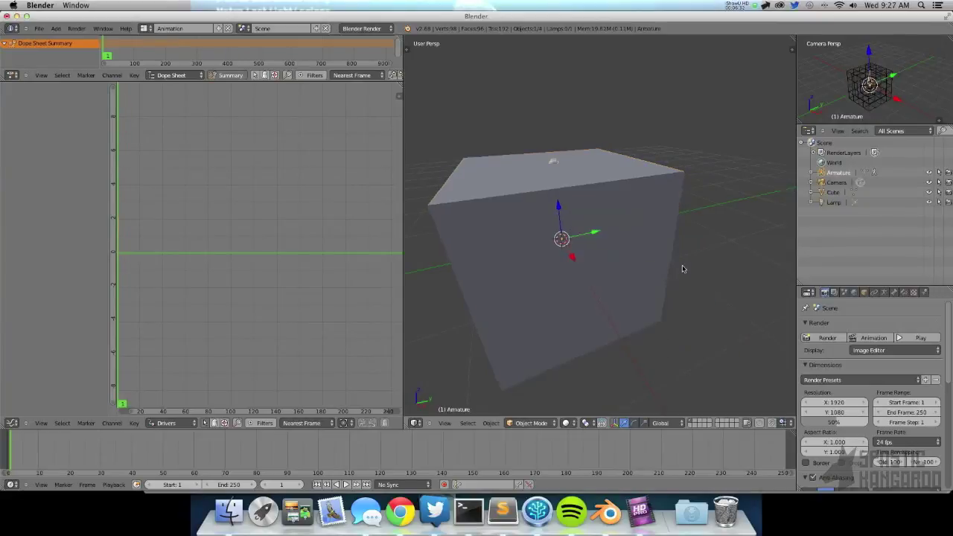
Move the armature out of the cube so that it stands beside it along the Y axis
middle_drag(683, 269, 575, 289)
key(g)
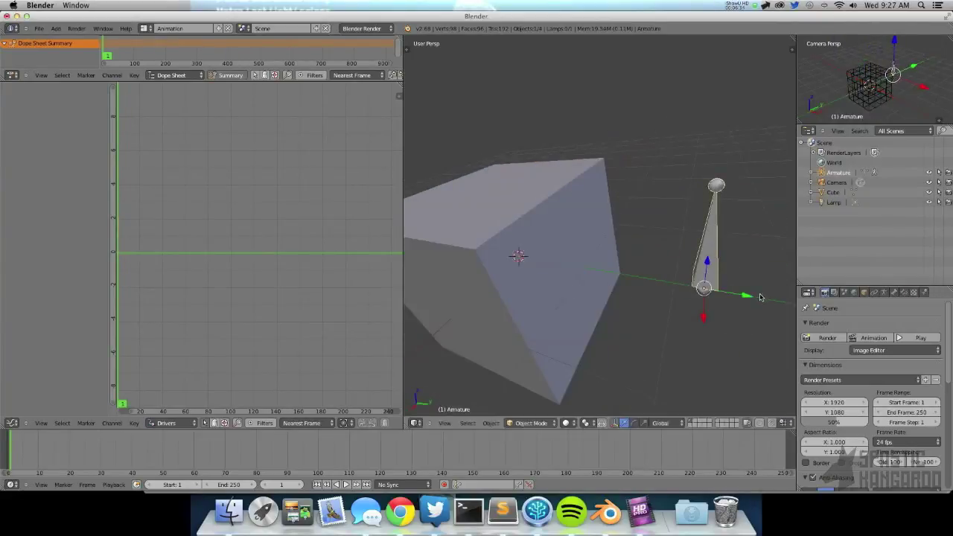
scroll(604, 279, down, 4)
Reselect the cube, show the driver graph's properties sidebar, and select the cube's shape key channel group
middle_drag(604, 278, 588, 198)
right_click(589, 197)
middle_drag(169, 165, 263, 228)
key(n)
middle_drag(247, 124, 258, 141)
click(41, 99)
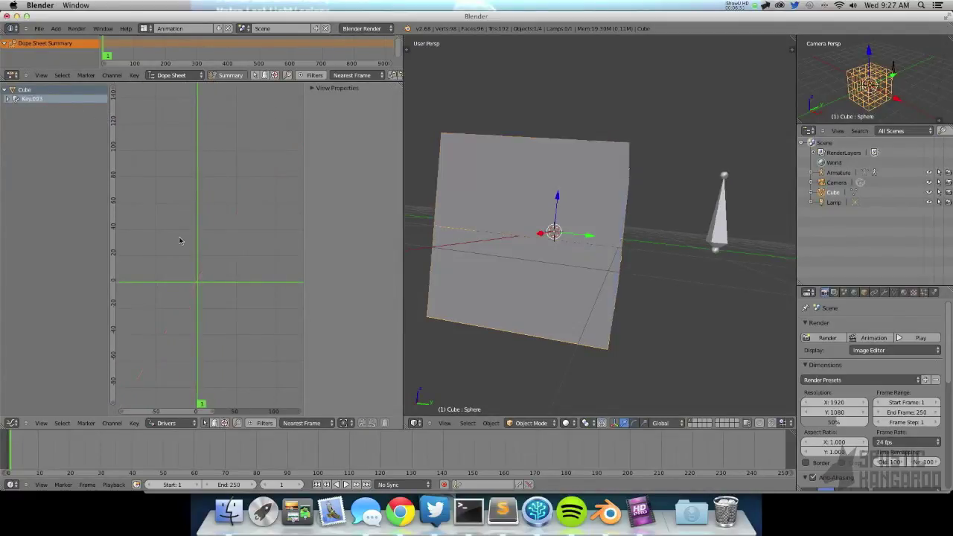
Expand the cube's shape key channel group and select its Value (Sphere) driver channel
click(319, 89)
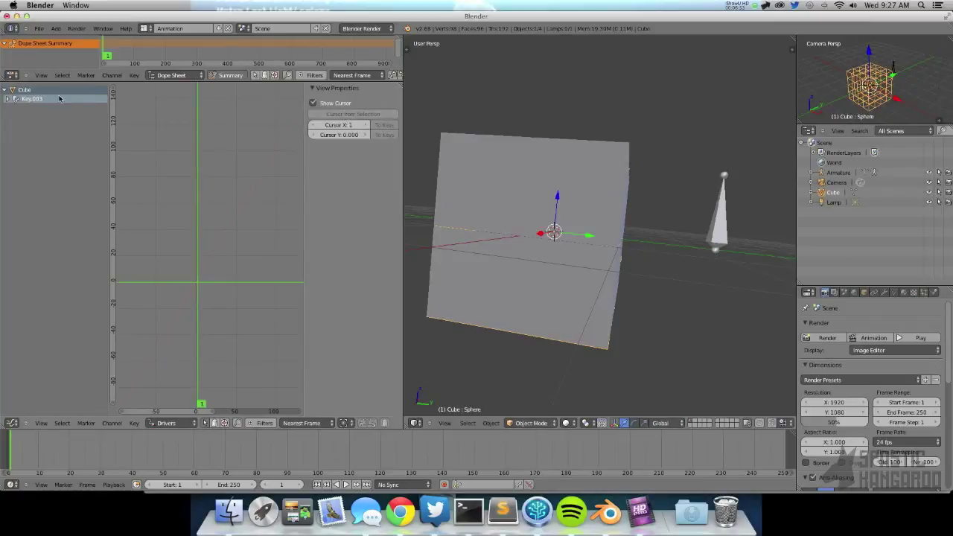
click(7, 99)
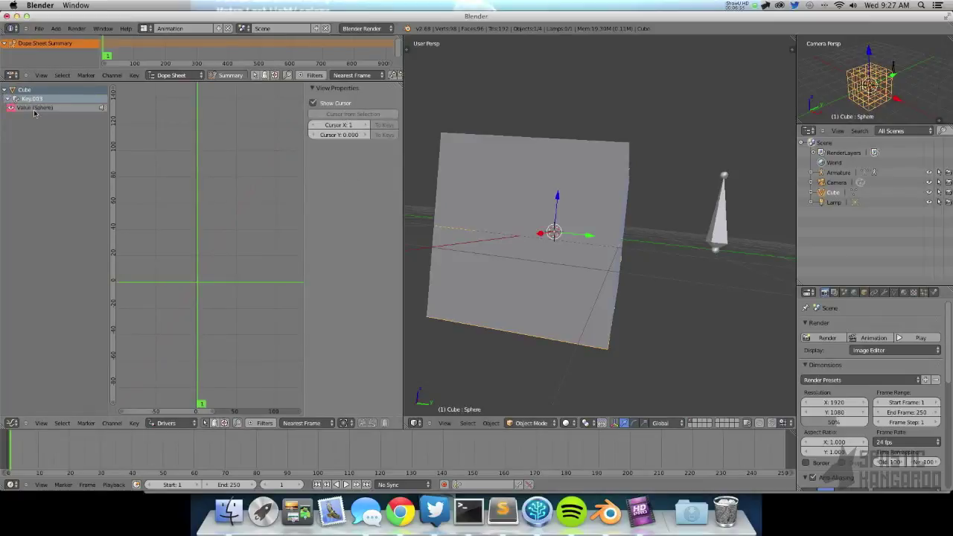
click(34, 111)
mouse_move(244, 225)
middle_down()
mouse_move(260, 215)
mouse_move(257, 234)
mouse_move(271, 216)
mouse_move(246, 232)
middle_up()
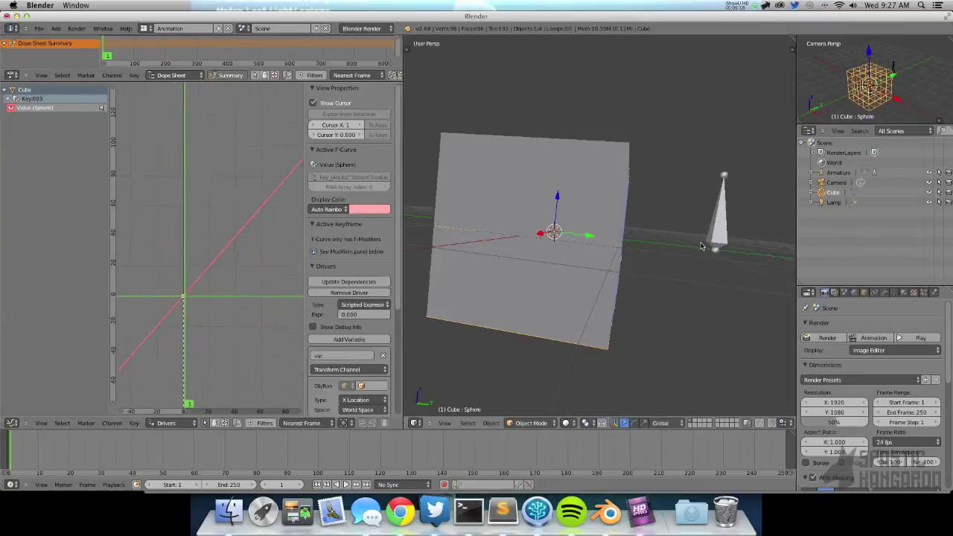
Change the Sphere driver's type from Scripted Expression to Sum Values
scroll(364, 338, down, 5)
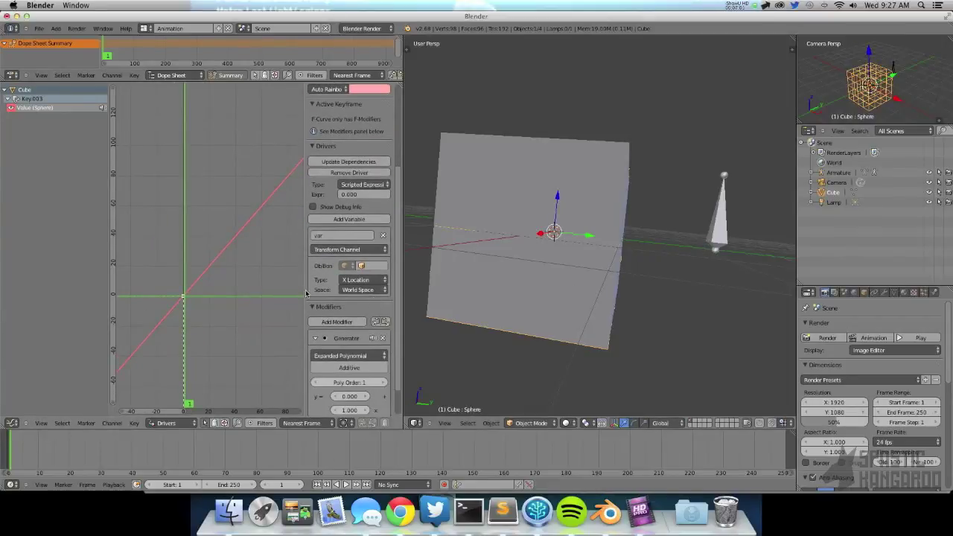
scroll(366, 292, up, 2)
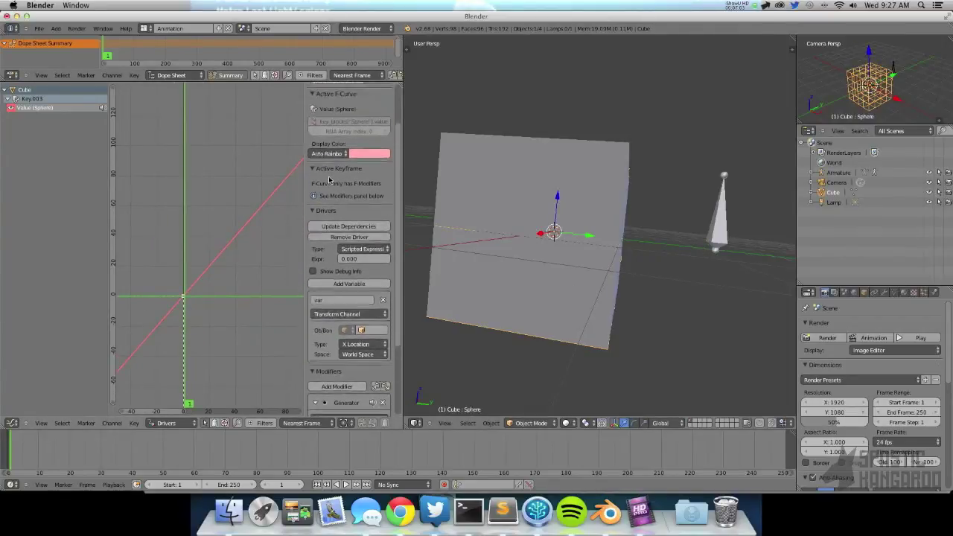
scroll(351, 193, up, 1)
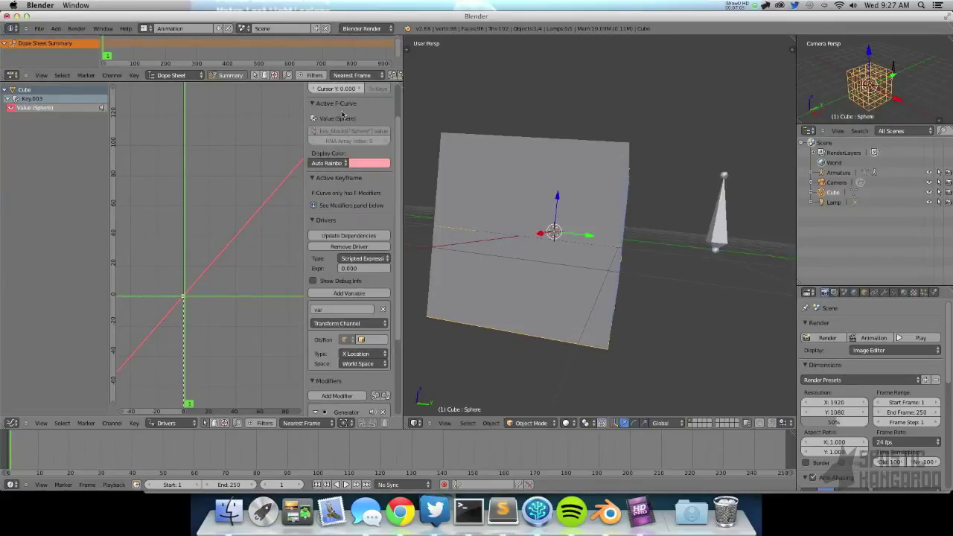
scroll(363, 132, down, 2)
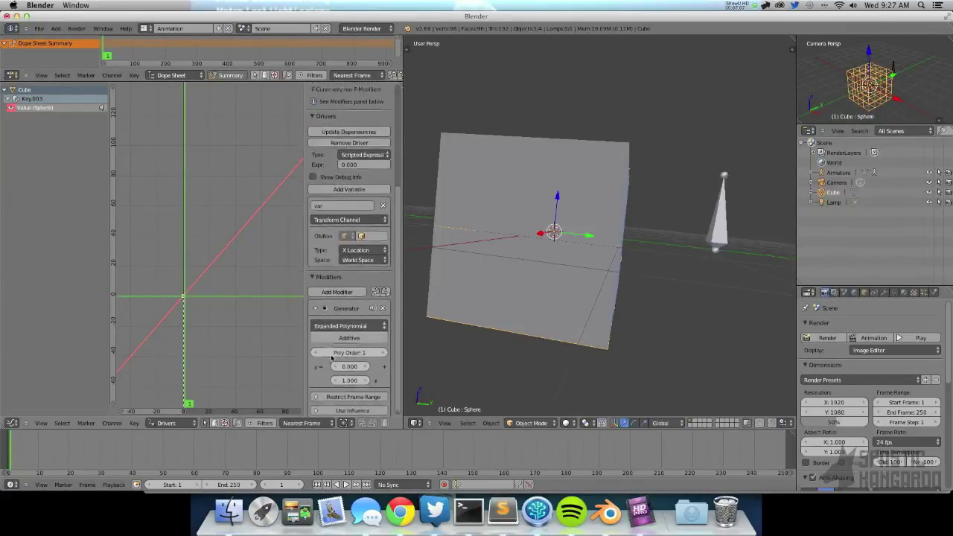
ctrl+middle_drag(198, 239, 266, 221)
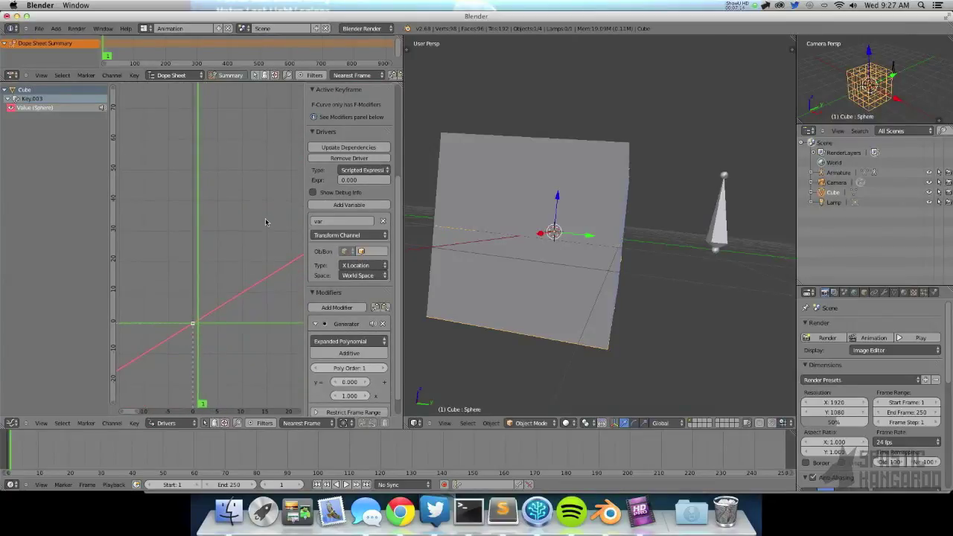
click(356, 172)
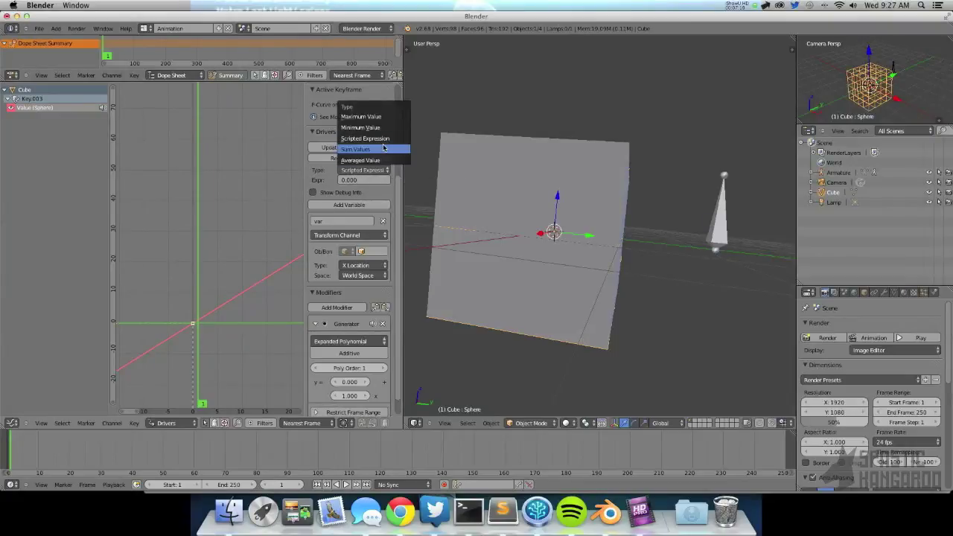
click(401, 155)
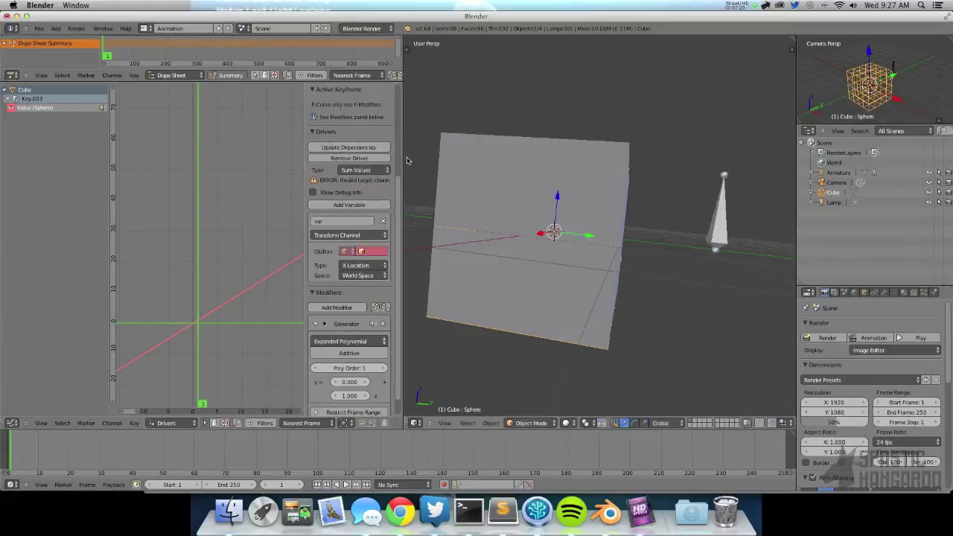
Set the driver variable's target object to the armature and its target bone to Bone
click(372, 253)
click(377, 265)
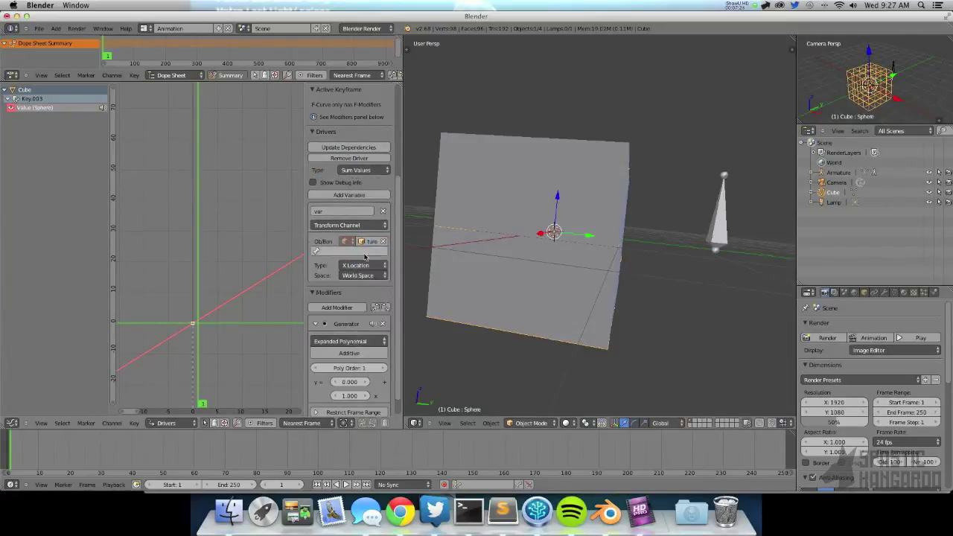
click(363, 253)
click(365, 268)
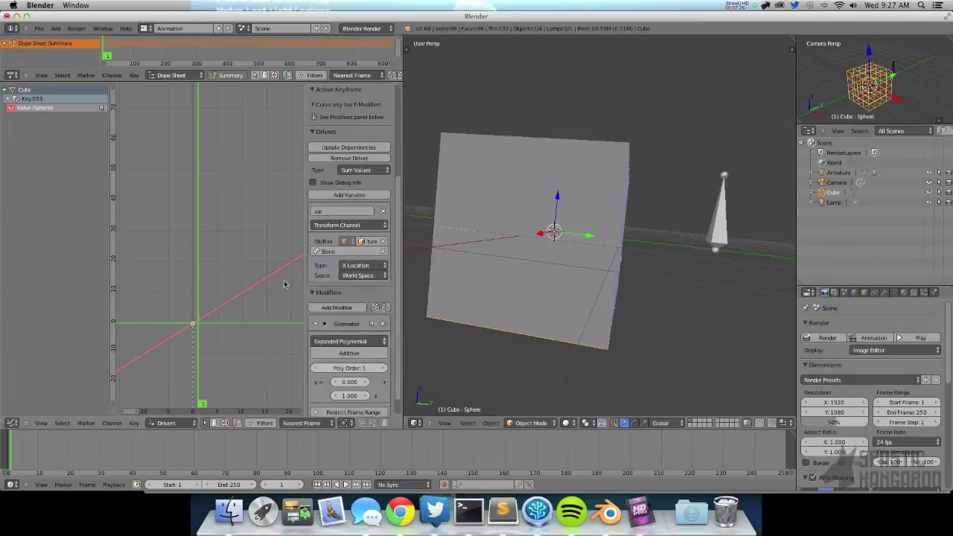
Show the cube's shape key settings in its mesh data properties, with both cube and armature in view
middle_drag(596, 253, 618, 321)
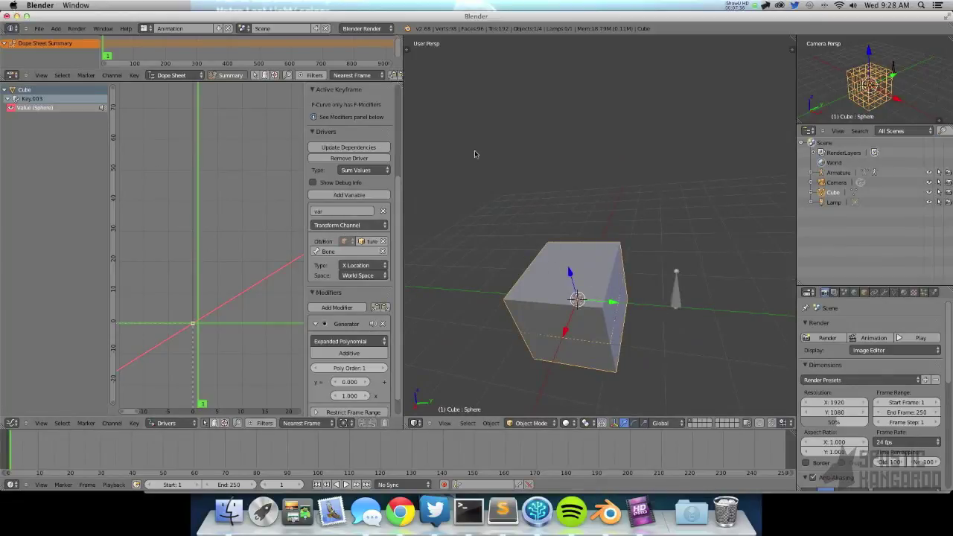
click(894, 295)
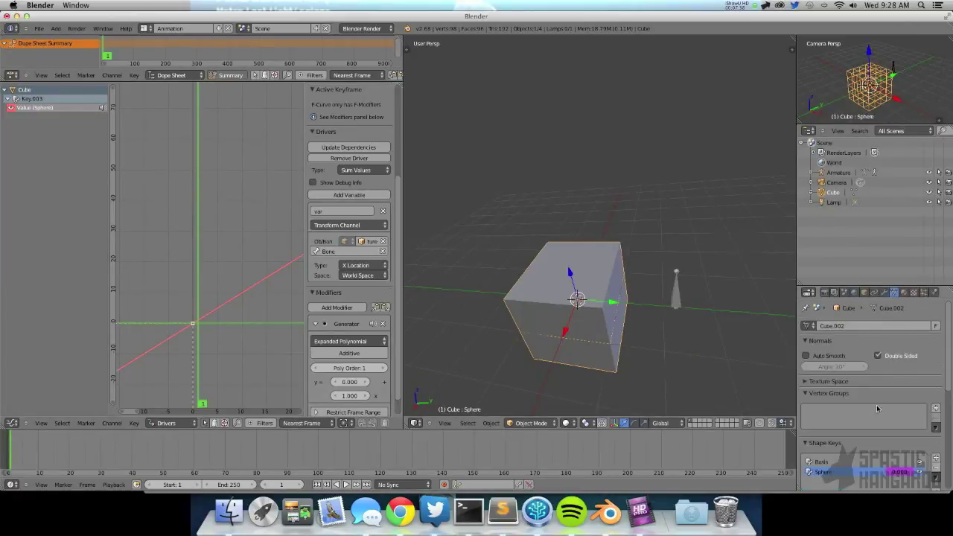
scroll(878, 408, down, 4)
Try moving the whole armature along the X axis in Object Mode, cancelling each move
right_click(678, 297)
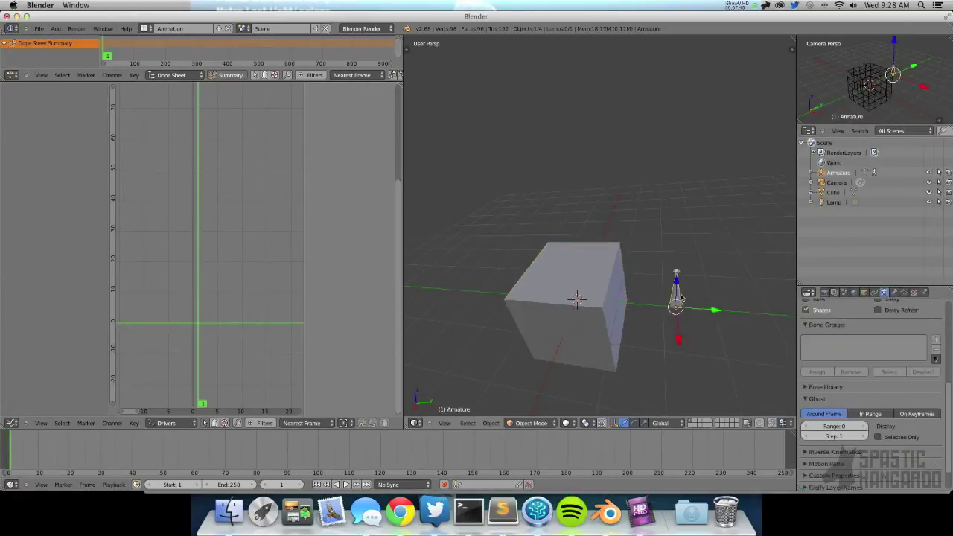
key(g)
key(x)
right_click(723, 303)
key(g)
key(x)
right_click(694, 351)
Switch the armature to Pose Mode and test the Sphere driver by moving its bone along the X axis, cancelling each move
right_click(609, 302)
right_click(674, 294)
key(ctrl+Tab)
right_click(676, 301)
key(g)
key(x)
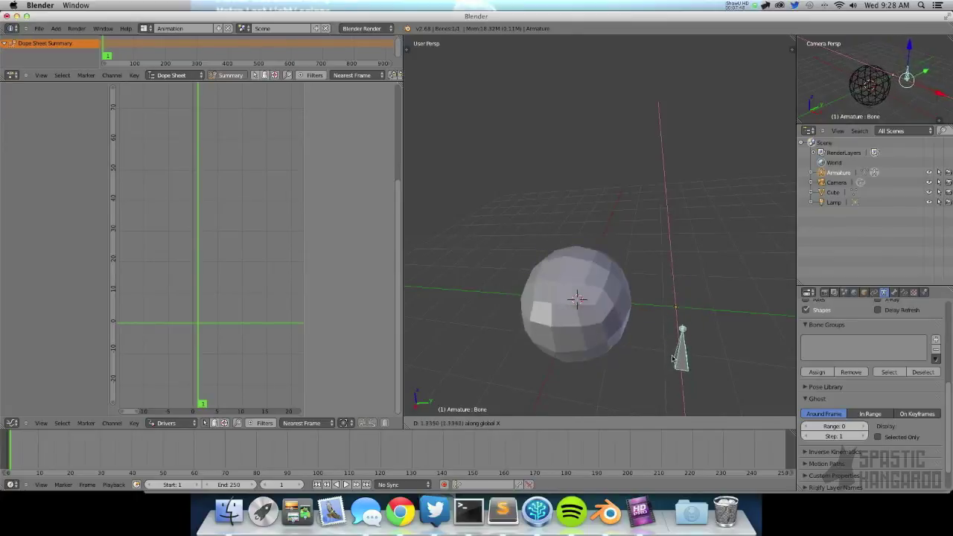
right_click(636, 306)
right_click(555, 266)
right_click(678, 282)
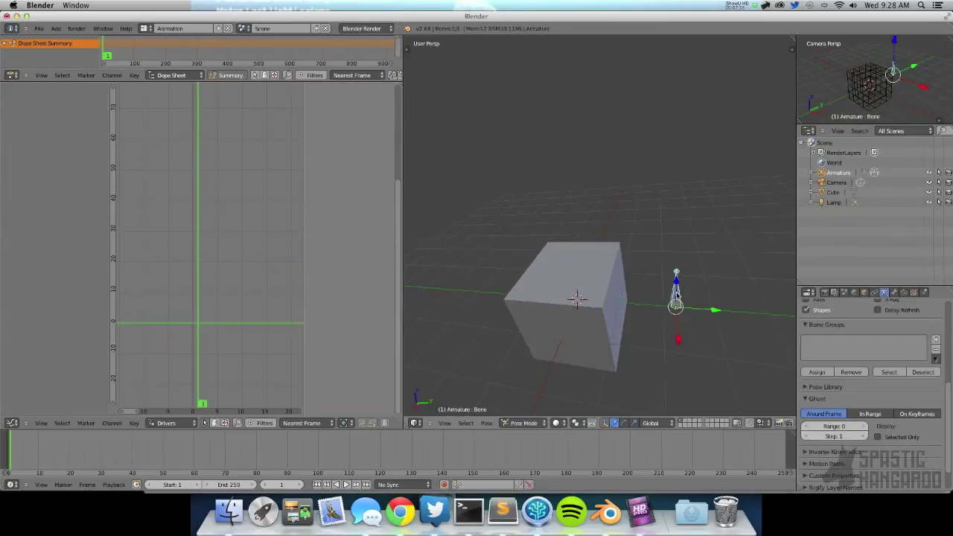
key(g)
key(x)
right_click(674, 299)
Reselect the cube and reposition the graph view around its Sphere driver curve
right_click(578, 282)
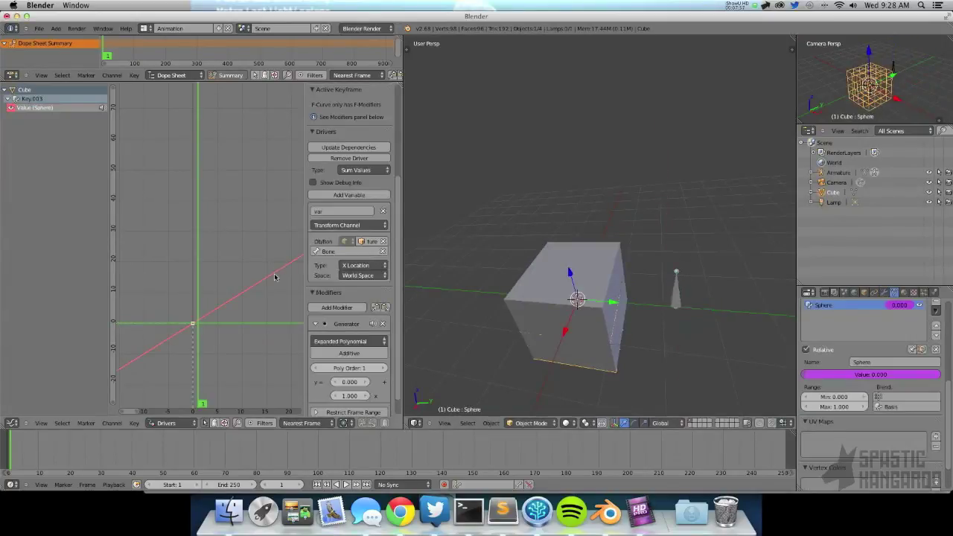
middle_drag(251, 277, 257, 257)
middle_drag(251, 195, 239, 179)
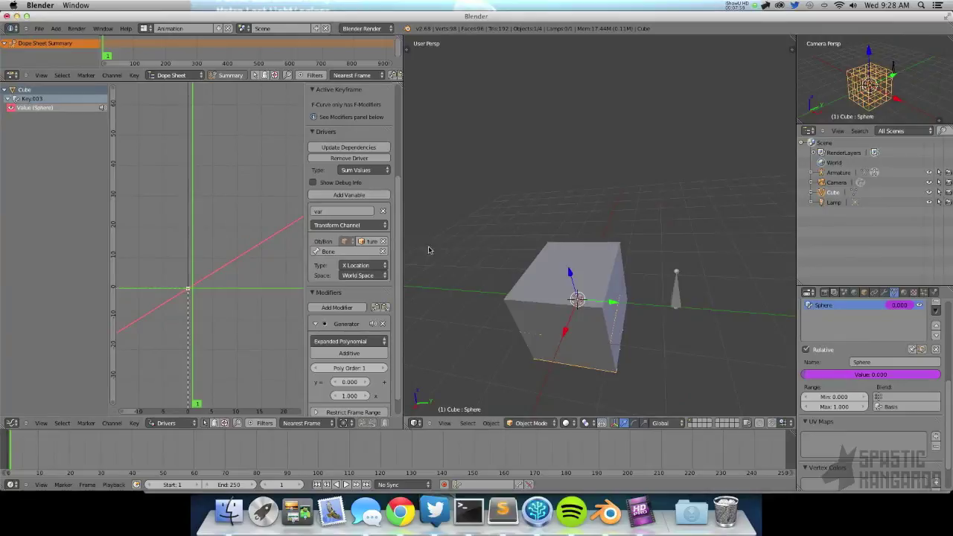